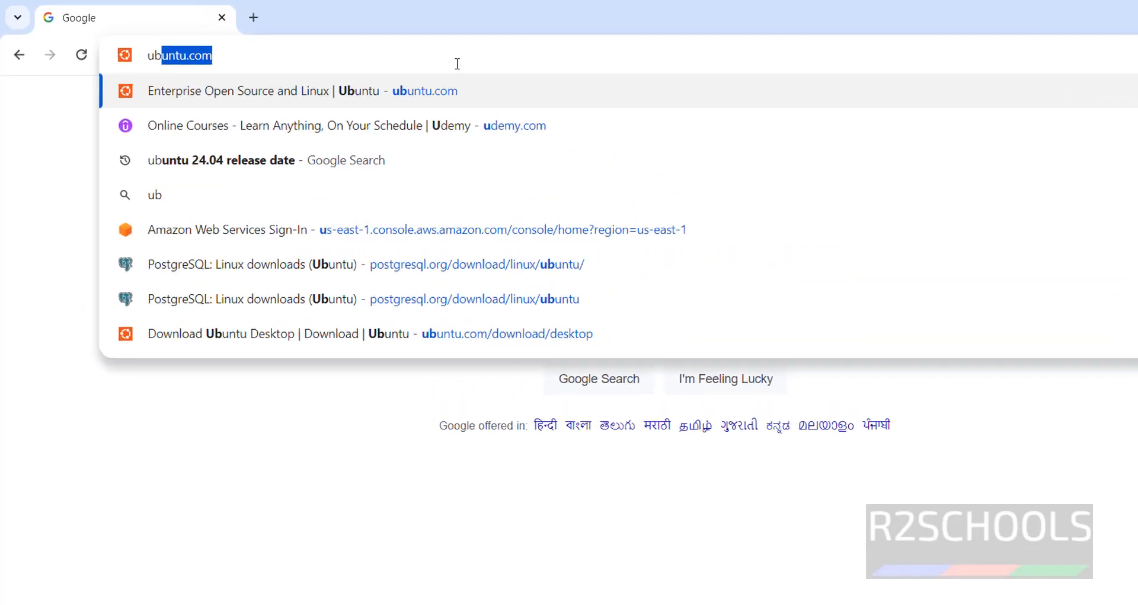
Step: Go to ubuntu.com in Chrome's current tab
{"action": "type", "text": "untu.com"}
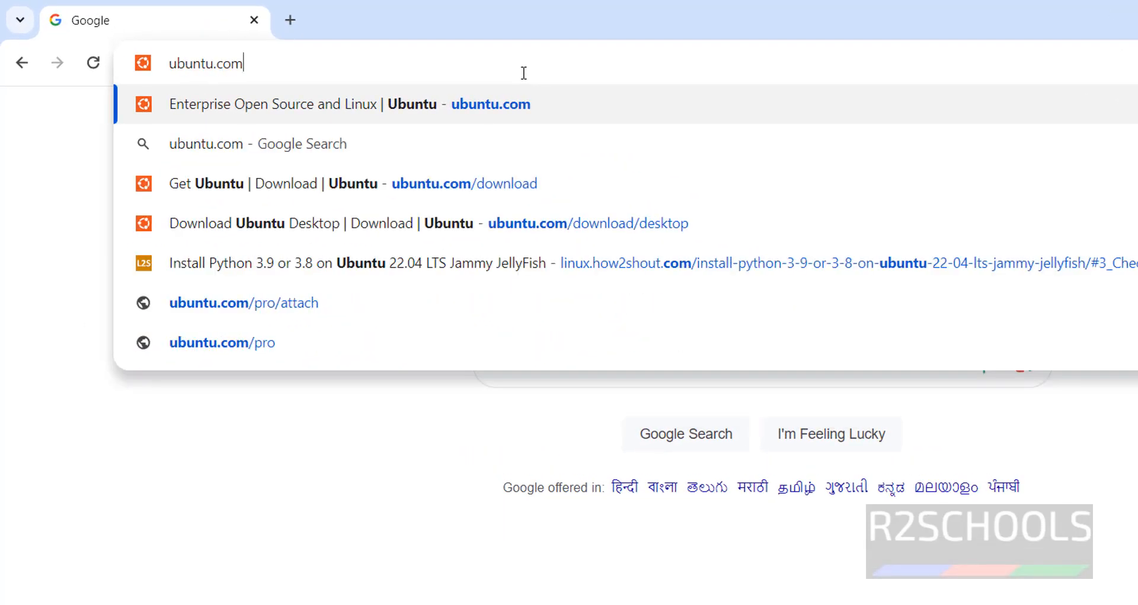
{"action": "key", "text": "Return"}
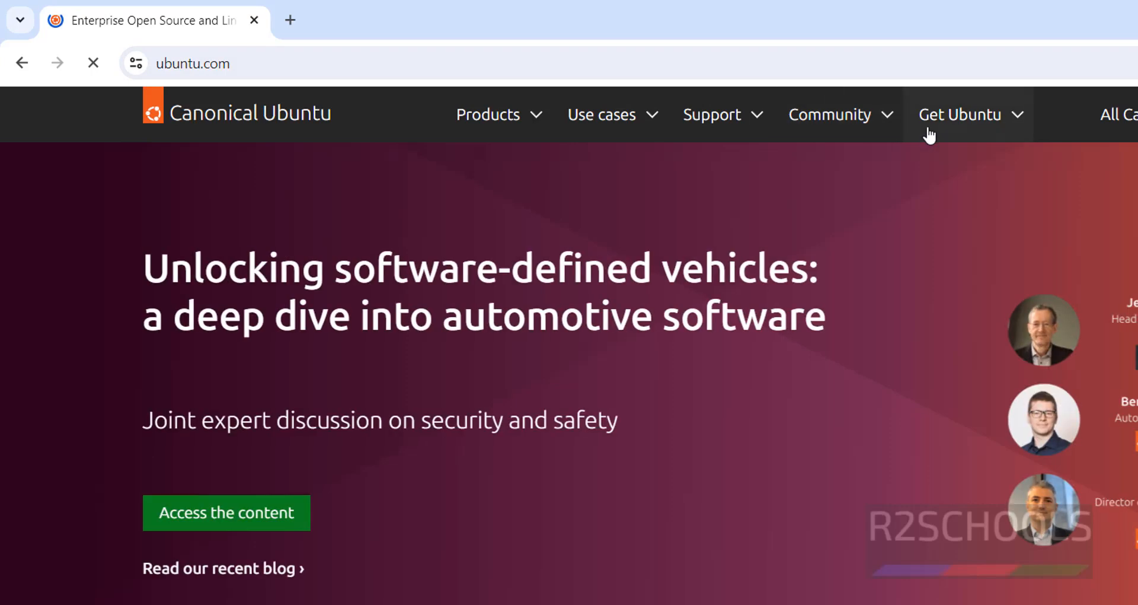
Step: Navigate through Get Ubuntu and Downloads to the Ubuntu Desktop download page
{"action": "left_click", "coordinate": [927, 135]}
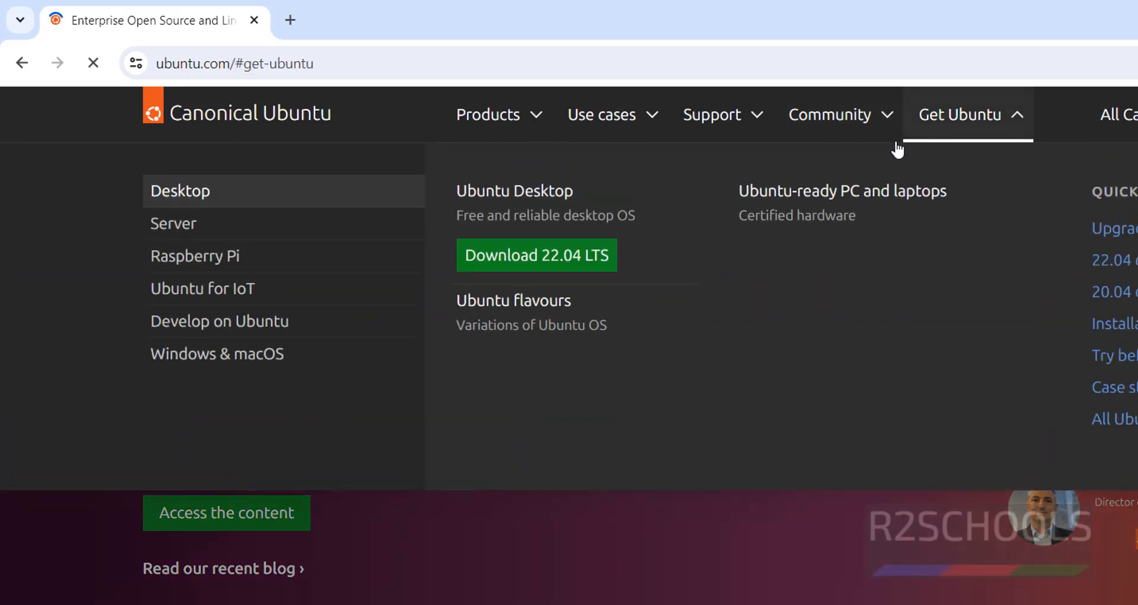
{"action": "left_click", "coordinate": [947, 123]}
{"action": "left_click", "coordinate": [532, 188]}
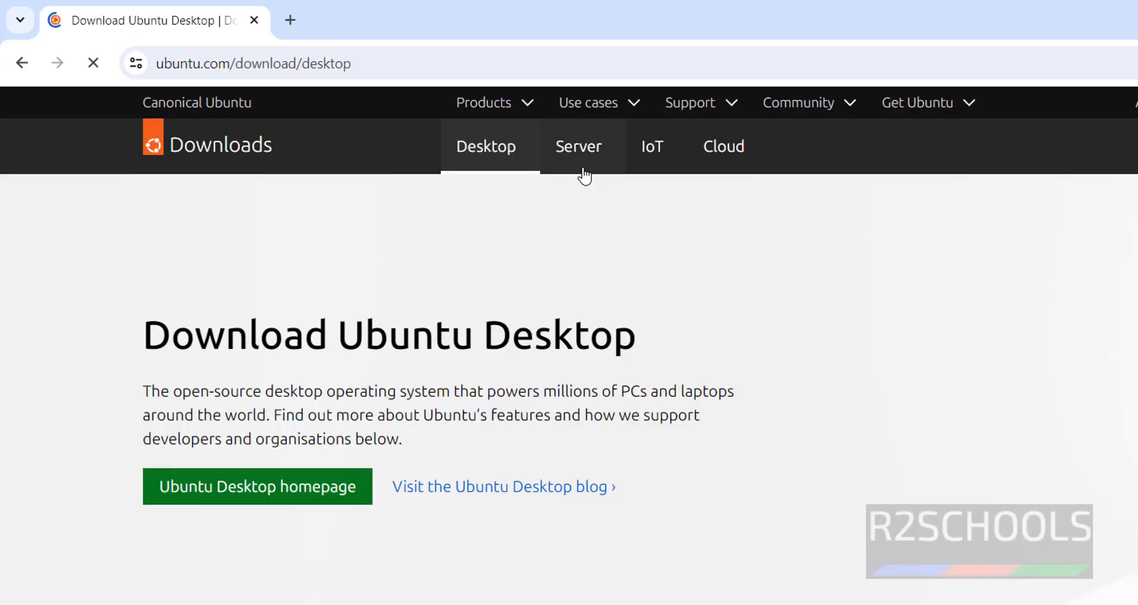
{"action": "left_click", "coordinate": [270, 148]}
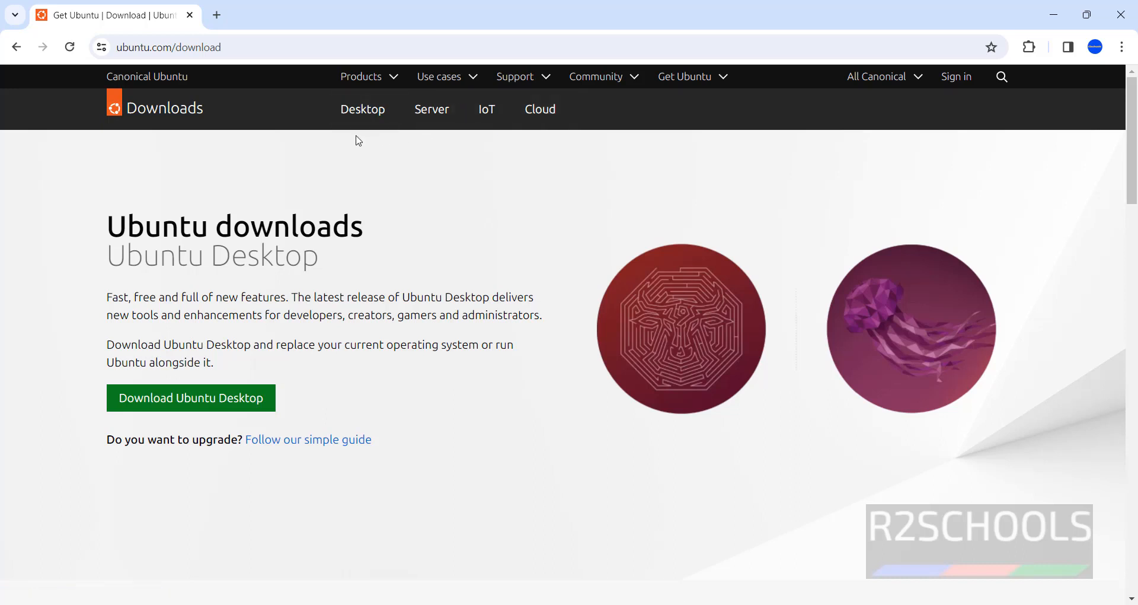
{"action": "left_click", "coordinate": [147, 402]}
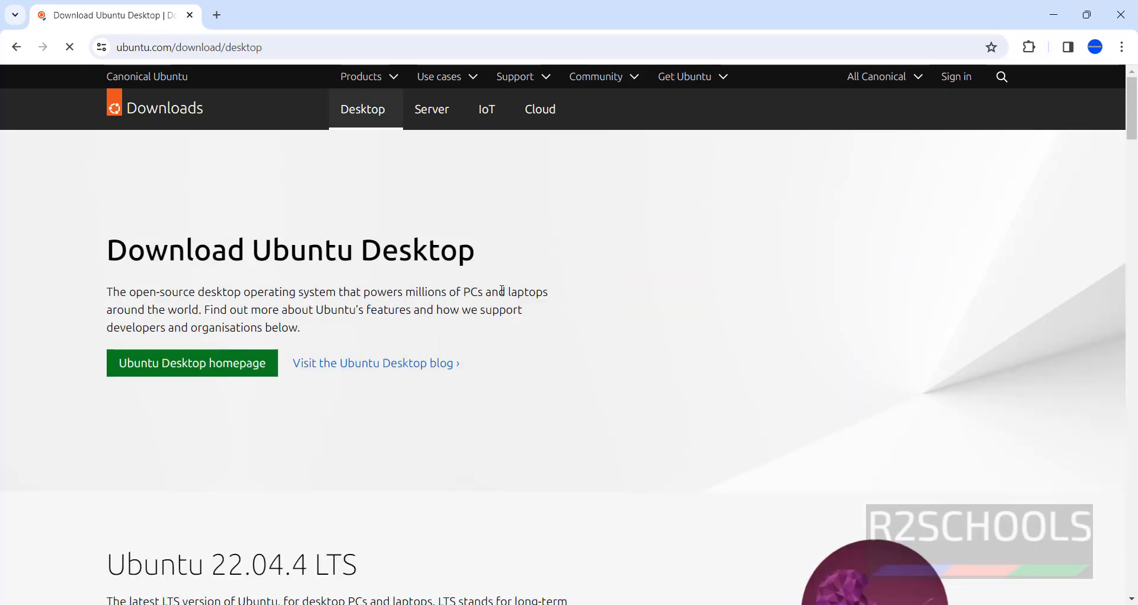
Step: Start downloading the Ubuntu 22.04.4 LTS desktop ISO
{"action": "scroll", "coordinate": [487, 367], "scroll_direction": "down", "scroll_amount": 2}
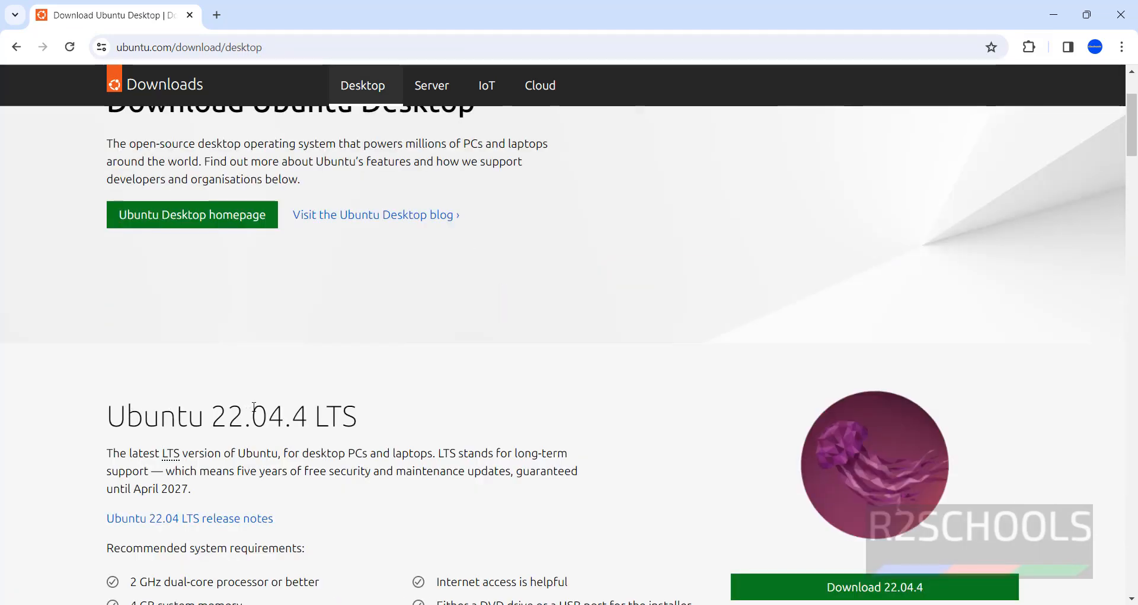
{"action": "scroll", "coordinate": [513, 406], "scroll_direction": "down", "scroll_amount": 6}
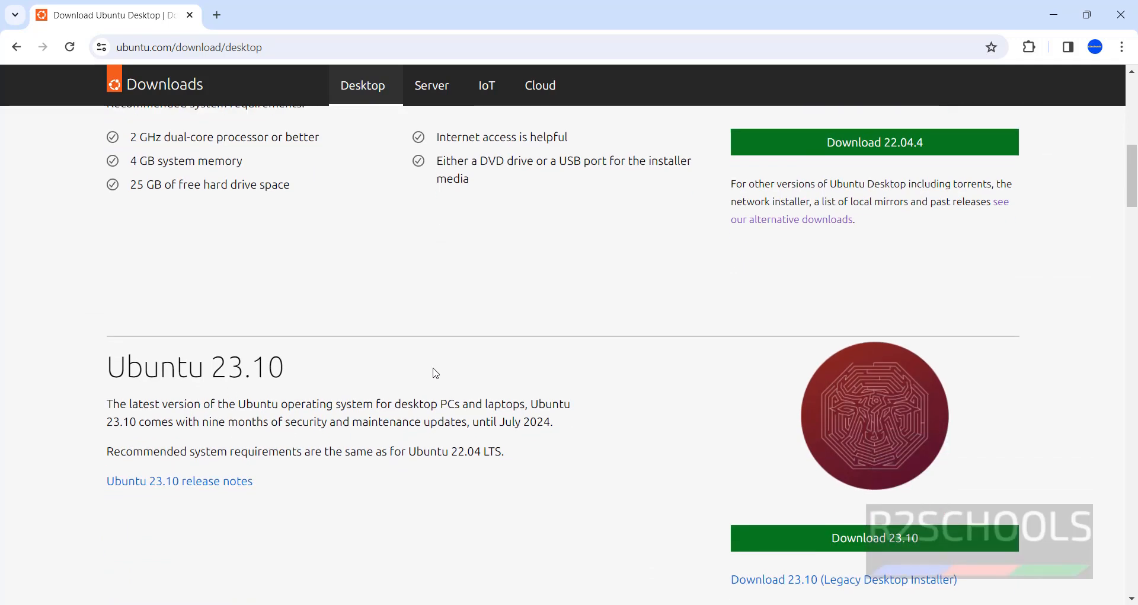
{"action": "scroll", "coordinate": [436, 372], "scroll_direction": "up", "scroll_amount": 3}
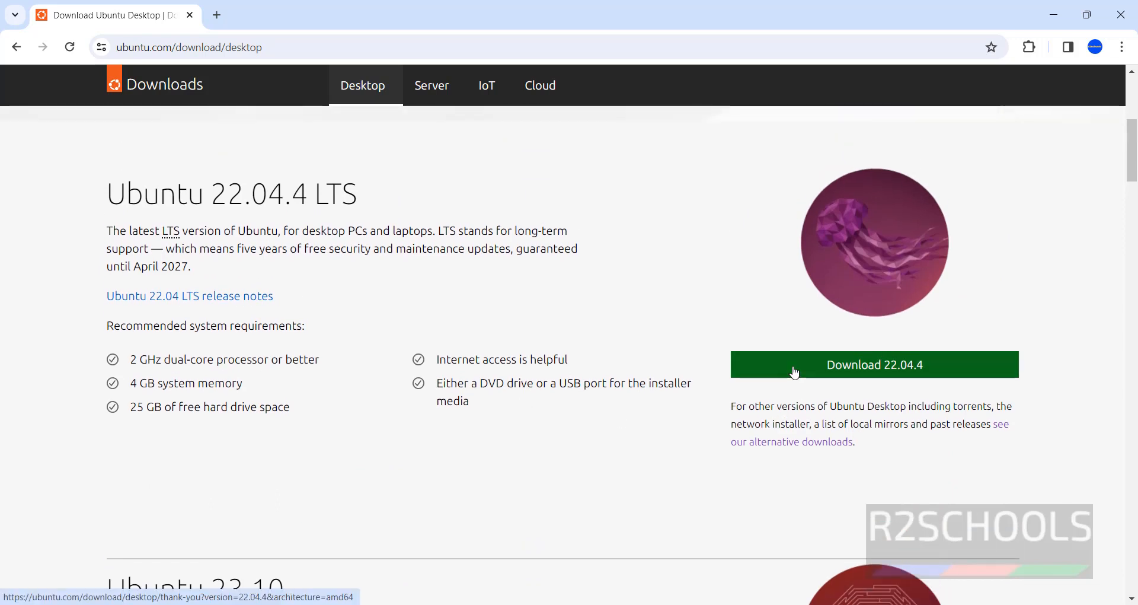
{"action": "left_click", "coordinate": [794, 373]}
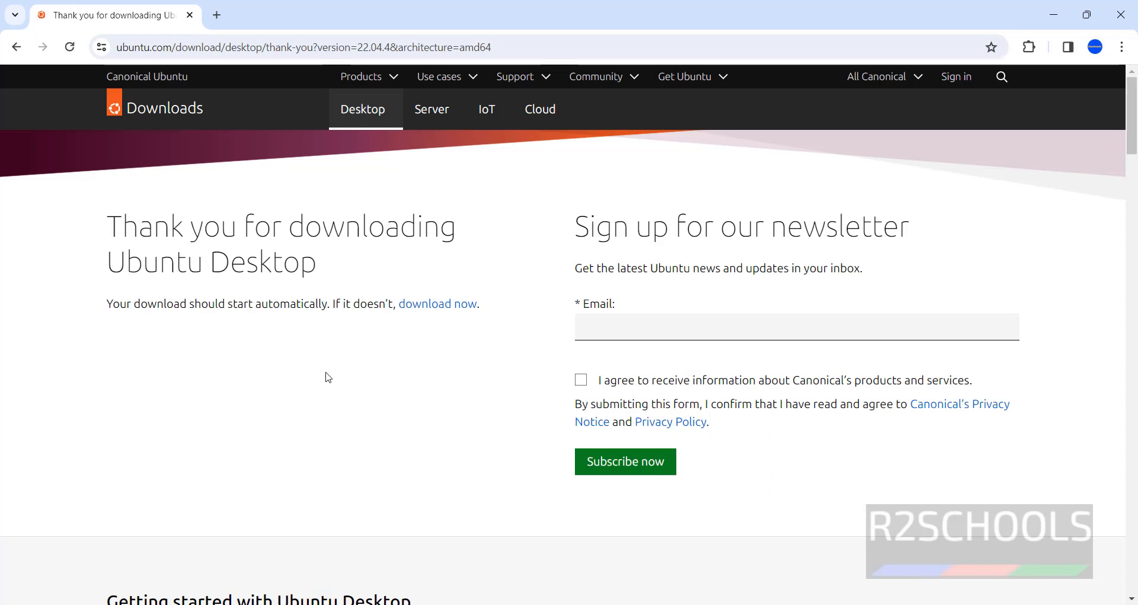
Step: In the full download history, cancel and remove the duplicate Ubuntu ISO download
{"action": "left_click", "coordinate": [1044, 48]}
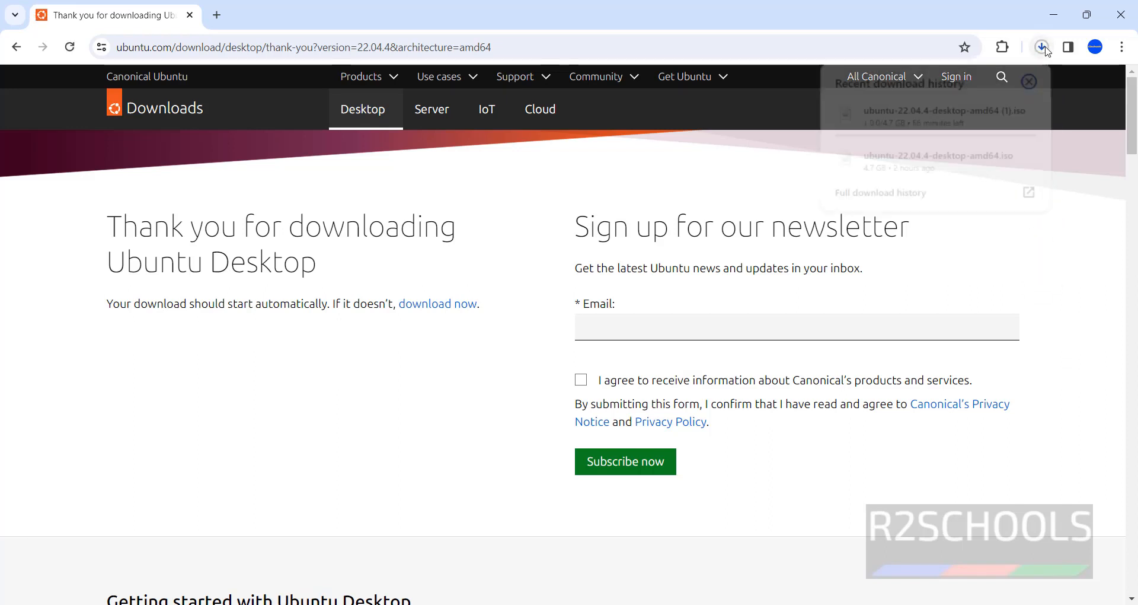
{"action": "left_click", "coordinate": [937, 193]}
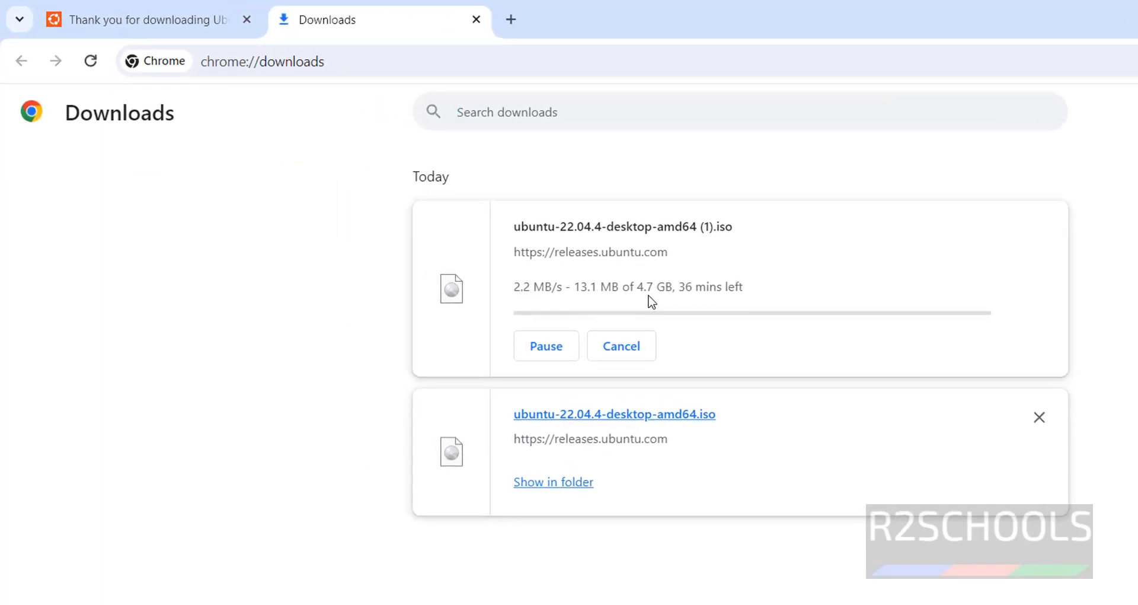
{"action": "left_click", "coordinate": [639, 352]}
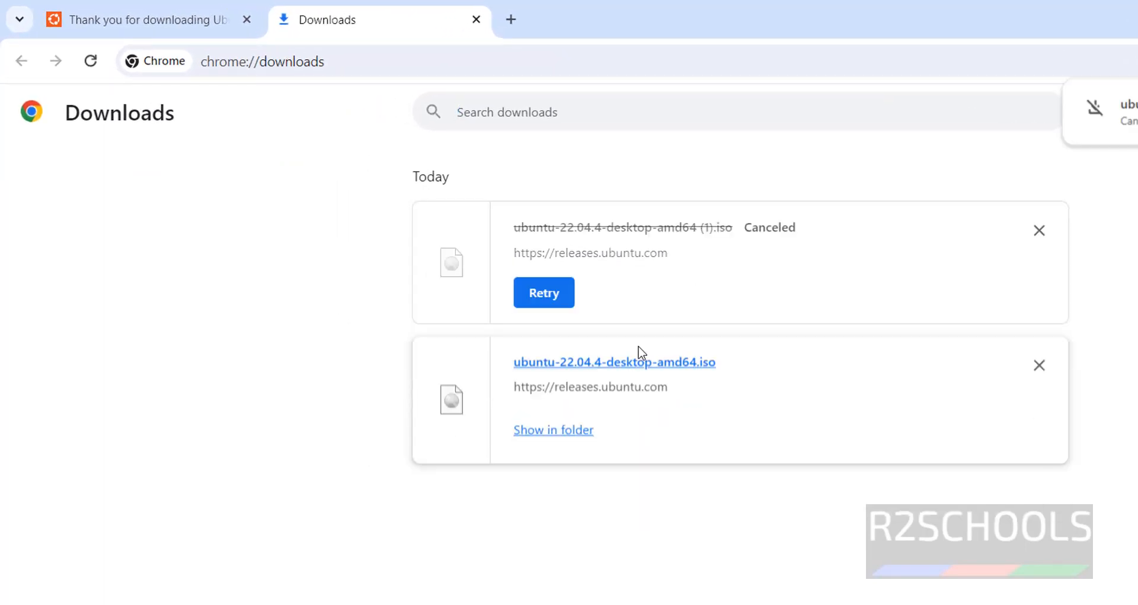
{"action": "left_click", "coordinate": [1039, 232]}
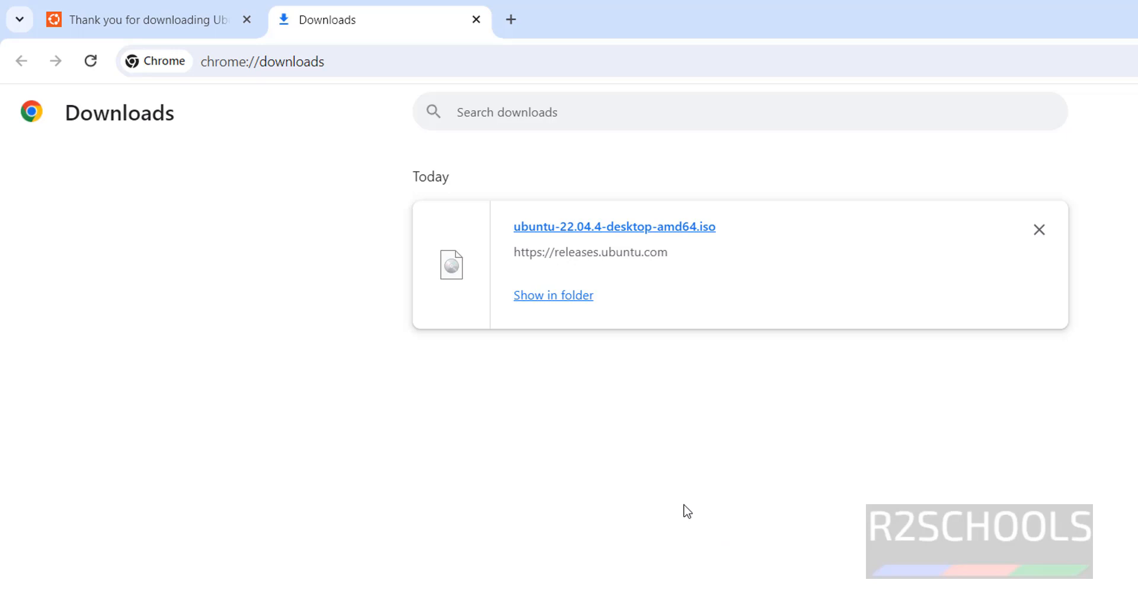
Step: Launch VMware Workstation 17 Player by searching 'vmware' in Start, and maximize it
{"action": "key", "text": "super"}
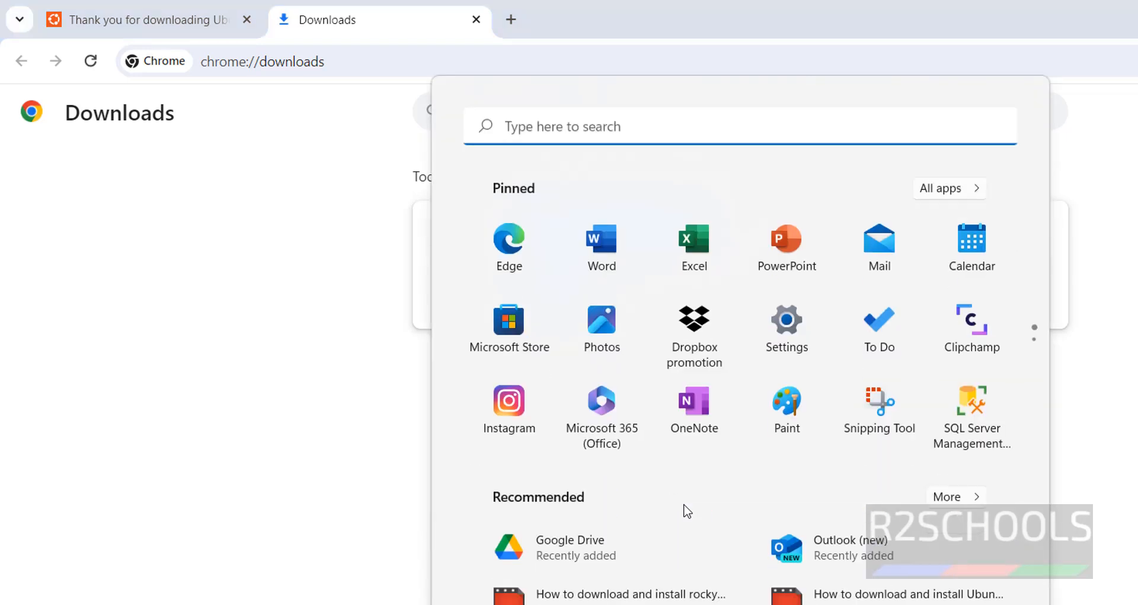
{"action": "type", "text": "vmware"}
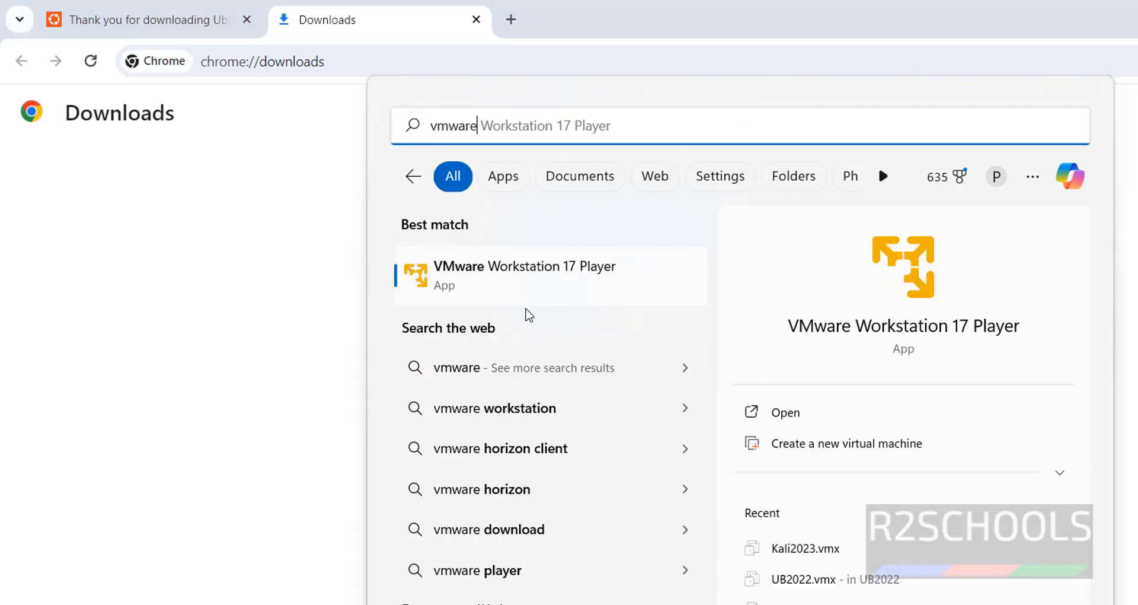
{"action": "left_click", "coordinate": [528, 290]}
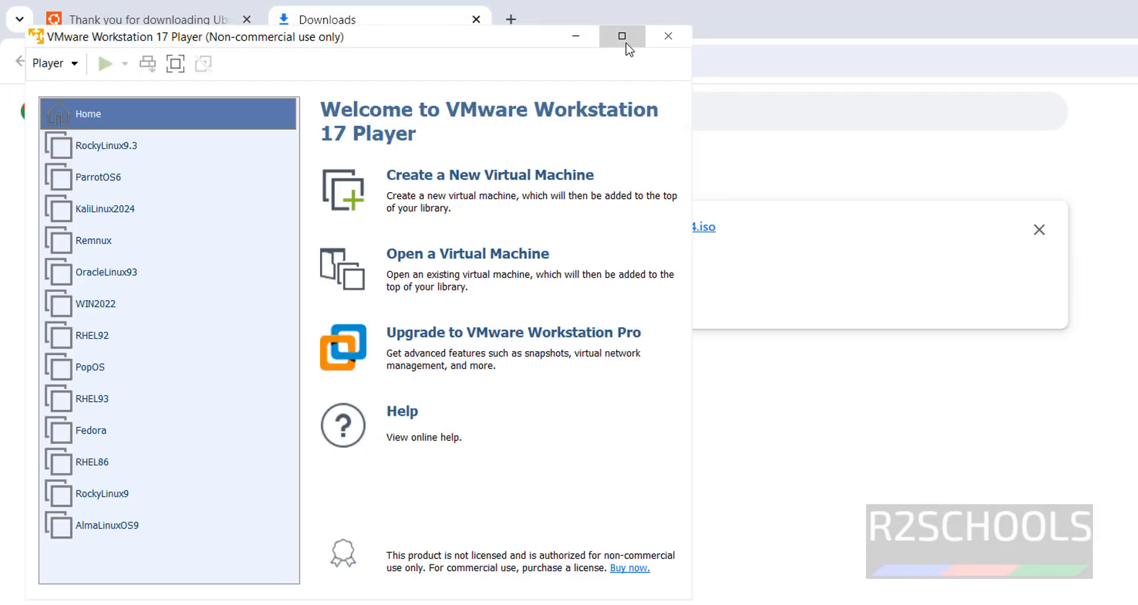
{"action": "left_click", "coordinate": [622, 36]}
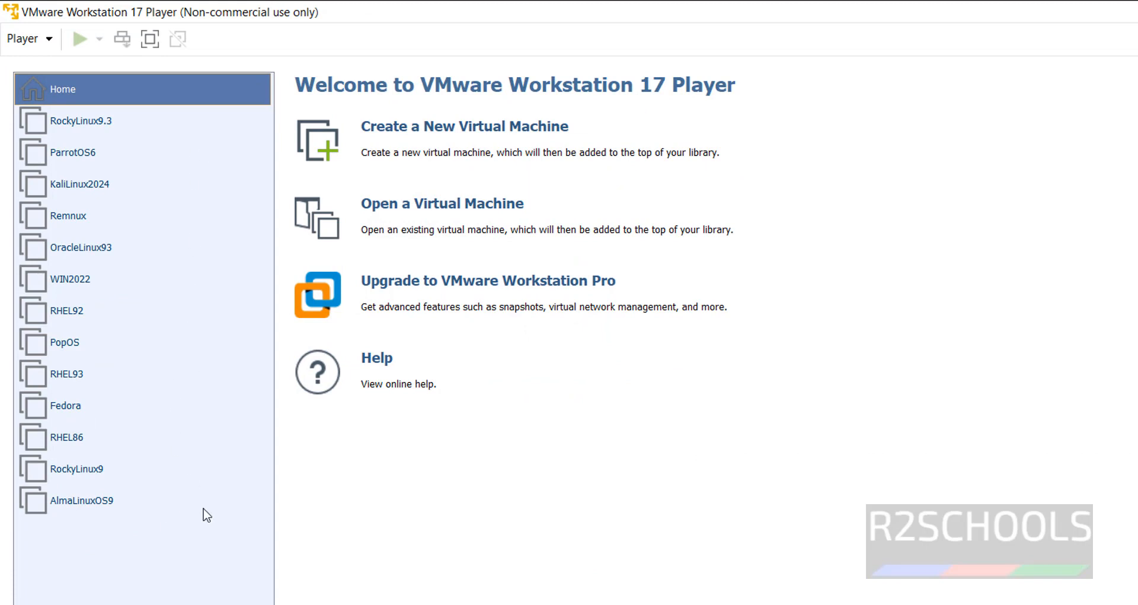
Step: Start a new virtual machine using the downloaded Ubuntu 22.04.4 ISO as installer image
{"action": "left_click", "coordinate": [507, 129]}
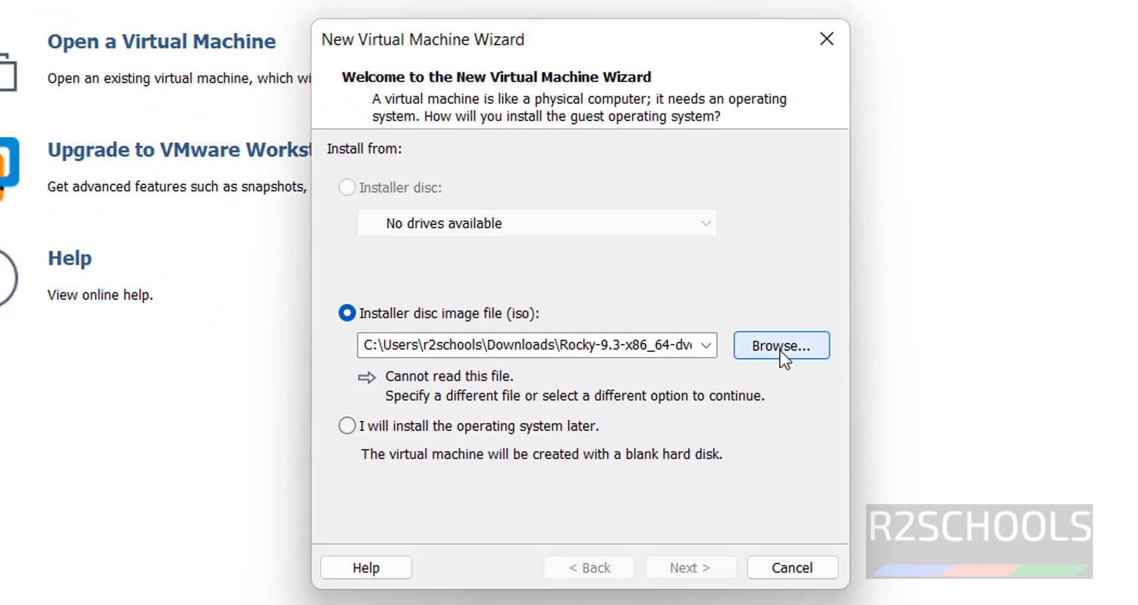
{"action": "left_click", "coordinate": [780, 347]}
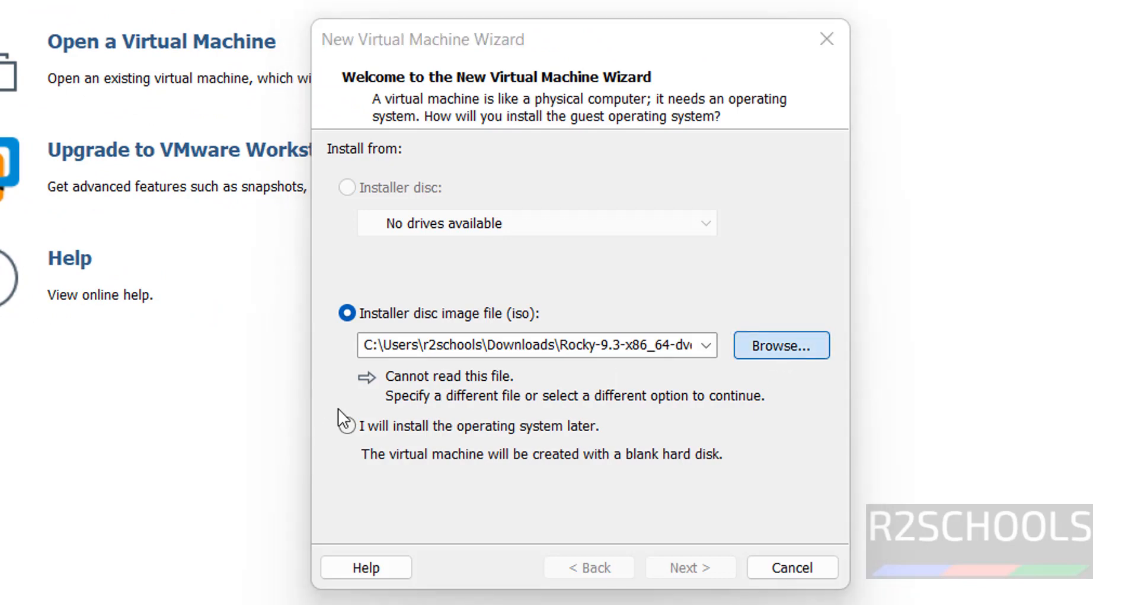
{"action": "left_click", "coordinate": [732, 306]}
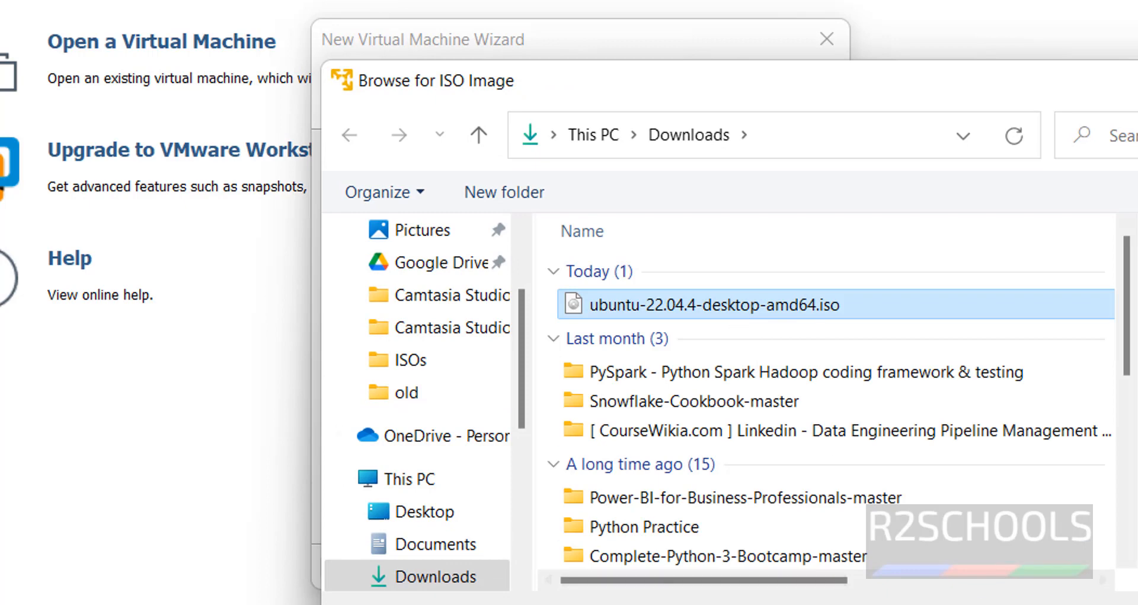
{"action": "left_click", "coordinate": [901, 604]}
Step: Fill in the Easy Install full name, user name and password, then start naming the VM Ub2204
{"action": "left_click", "coordinate": [692, 564]}
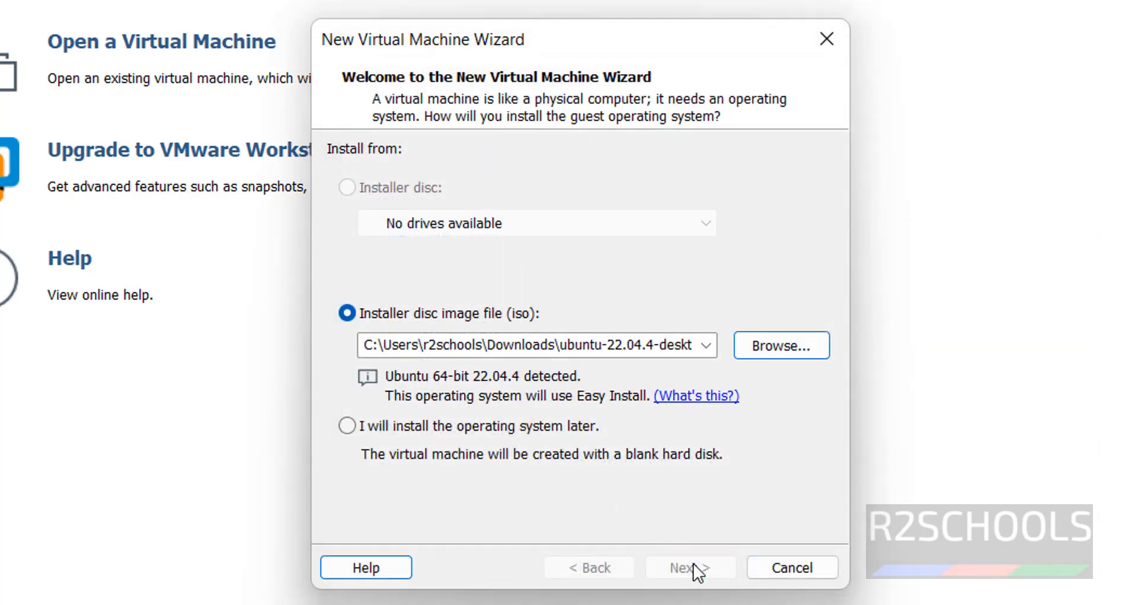
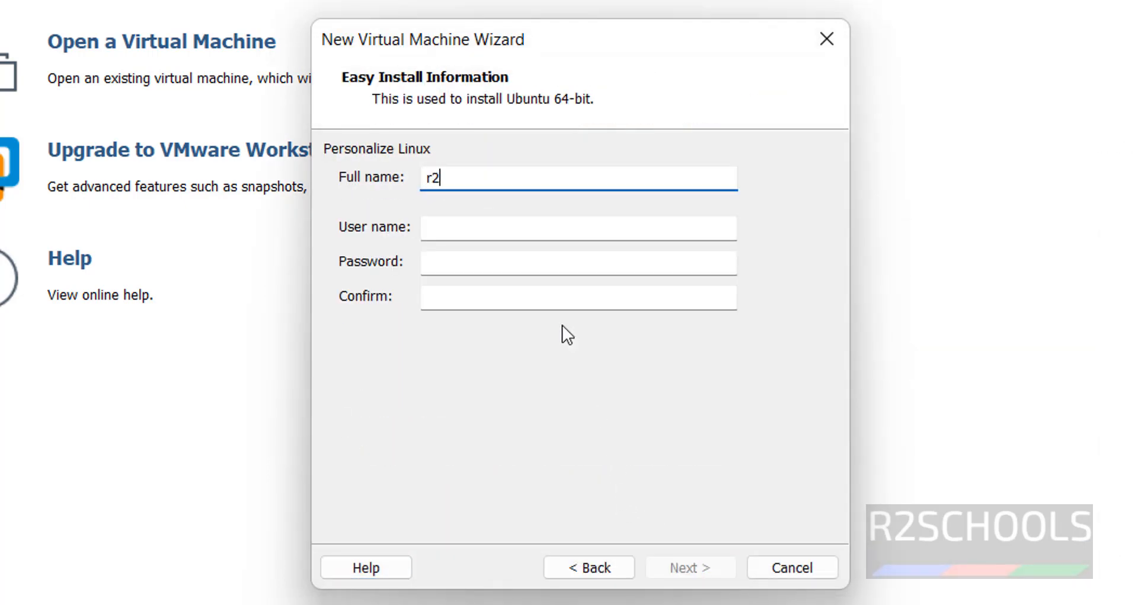
{"action": "key", "text": "Tab"}
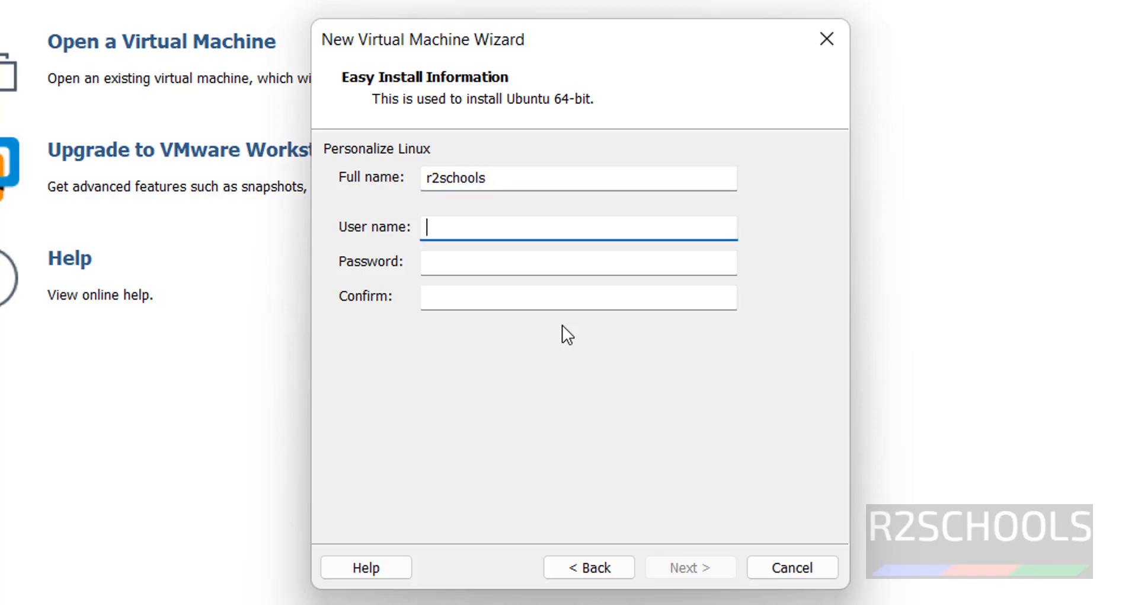
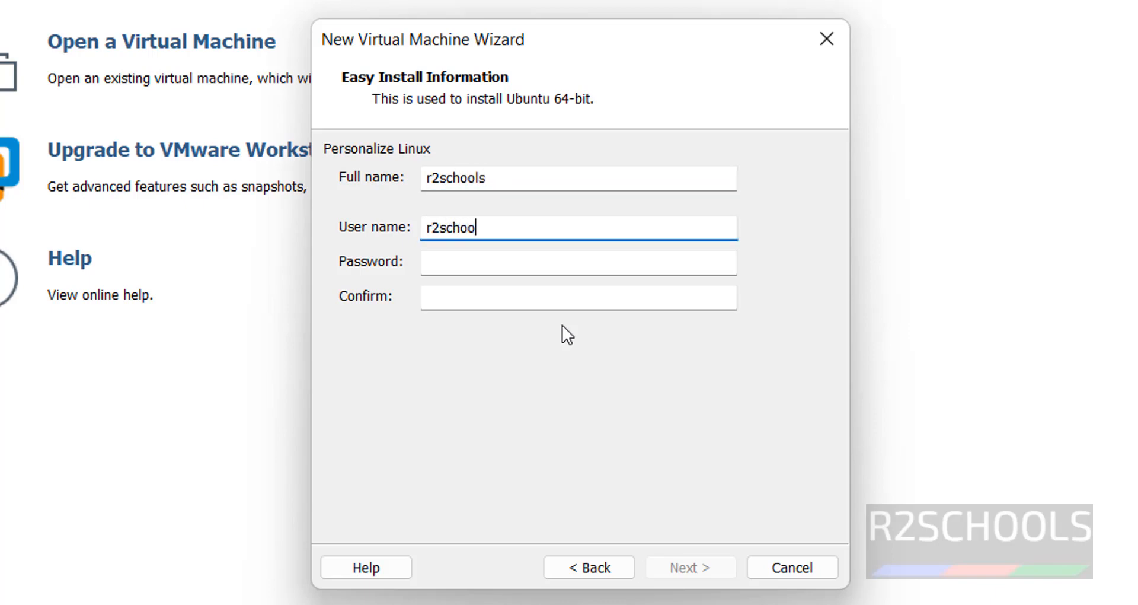
{"action": "key", "text": "Tab"}
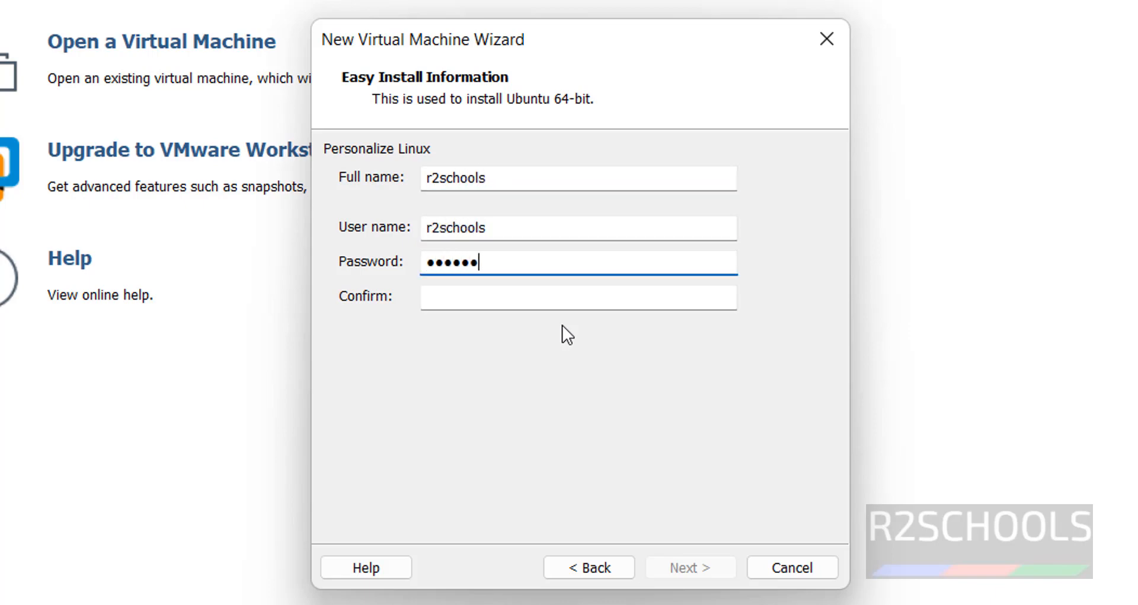
{"action": "key", "text": "Tab"}
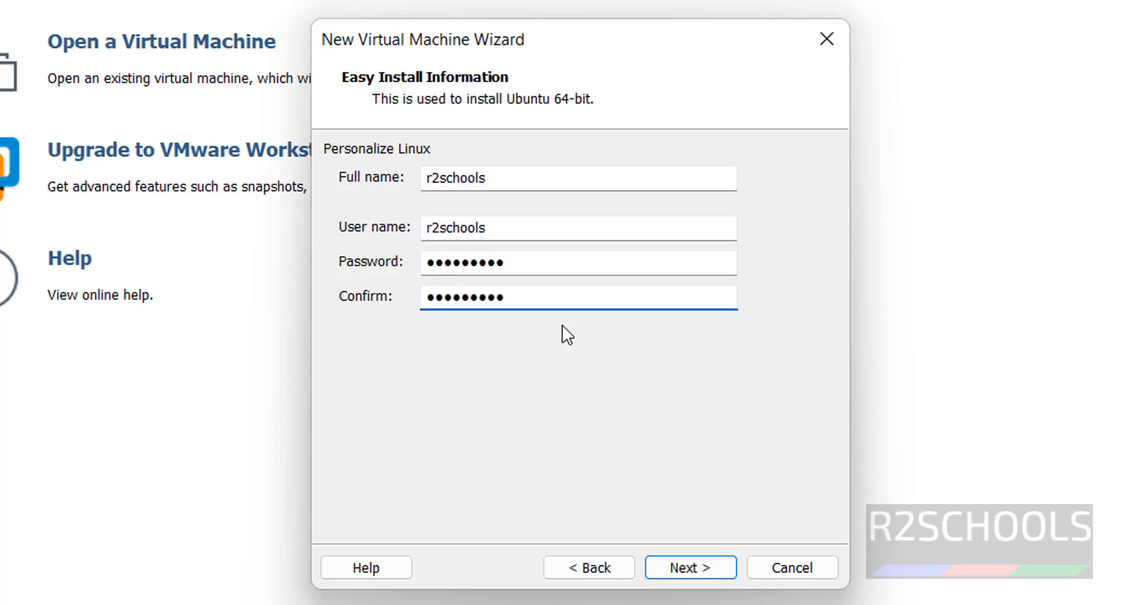
{"action": "left_click", "coordinate": [728, 565]}
{"action": "type", "text": "Ub"}
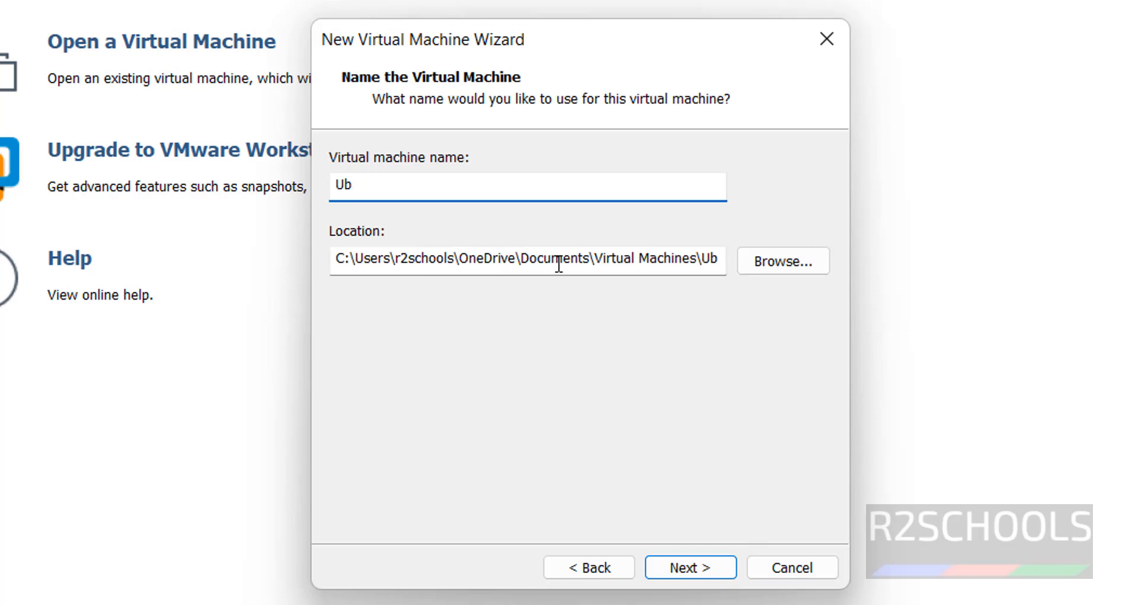
{"action": "type", "text": "22044"}
Step: Rename the virtual machine to Ub22044lts
{"action": "double_click", "coordinate": [535, 185]}
{"action": "left_click", "coordinate": [535, 185]}
{"action": "type", "text": "lts"}
{"action": "left_click_drag", "start_coordinate": [602, 196], "coordinate": [203, 177]}
{"action": "key", "text": "ctrl+c"}
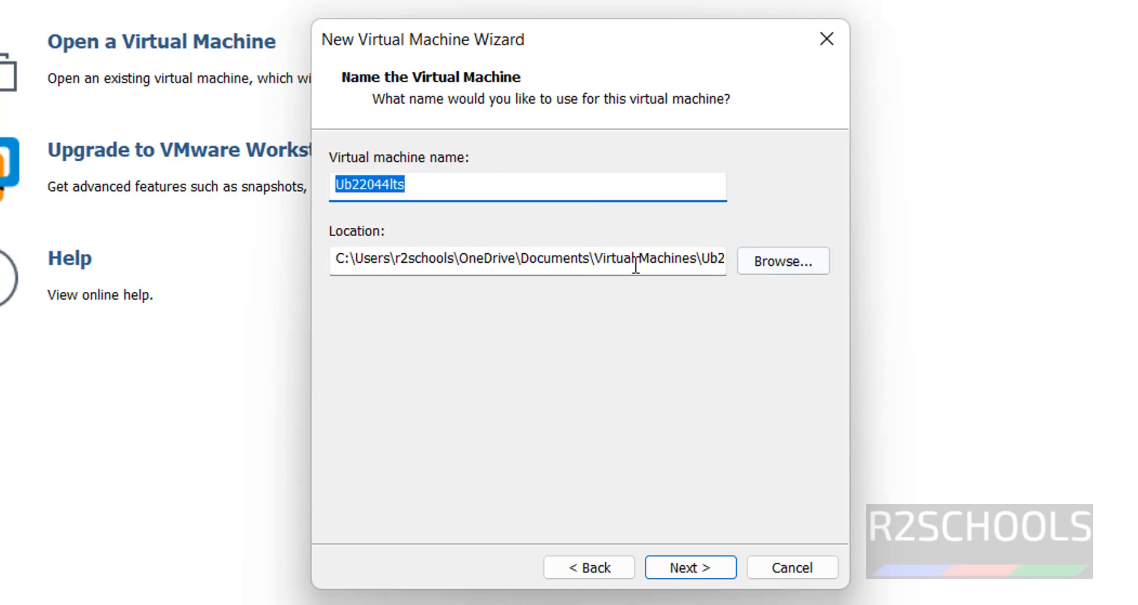
Step: Browse to the VMS folder on the One Touch (E:) drive as the storage location
{"action": "left_click", "coordinate": [790, 262]}
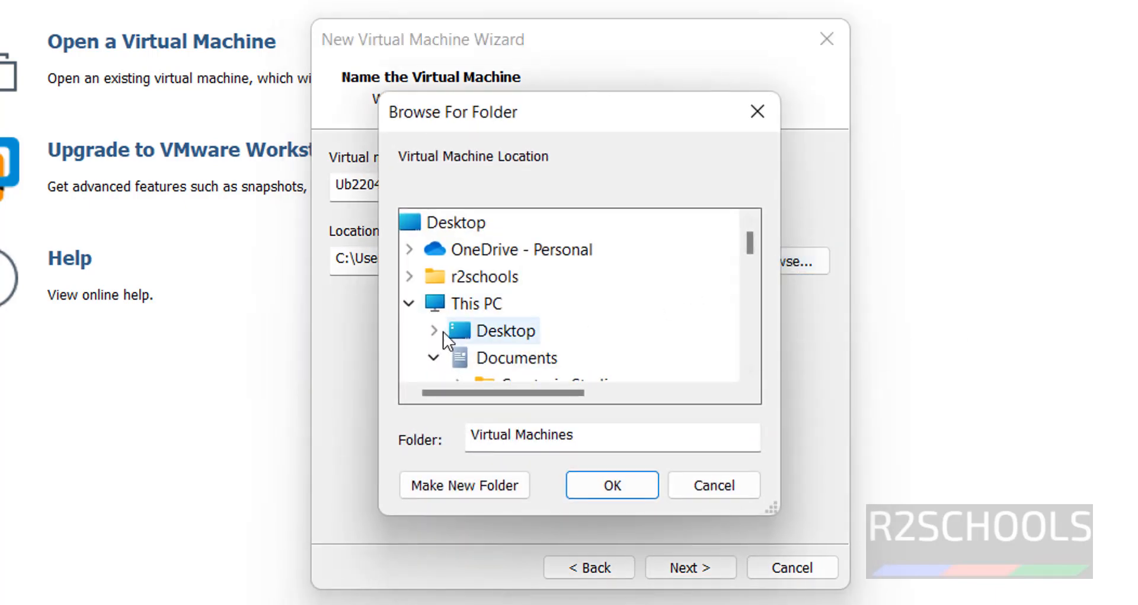
{"action": "left_click", "coordinate": [429, 351]}
{"action": "scroll", "coordinate": [651, 314], "scroll_direction": "down", "scroll_amount": 15}
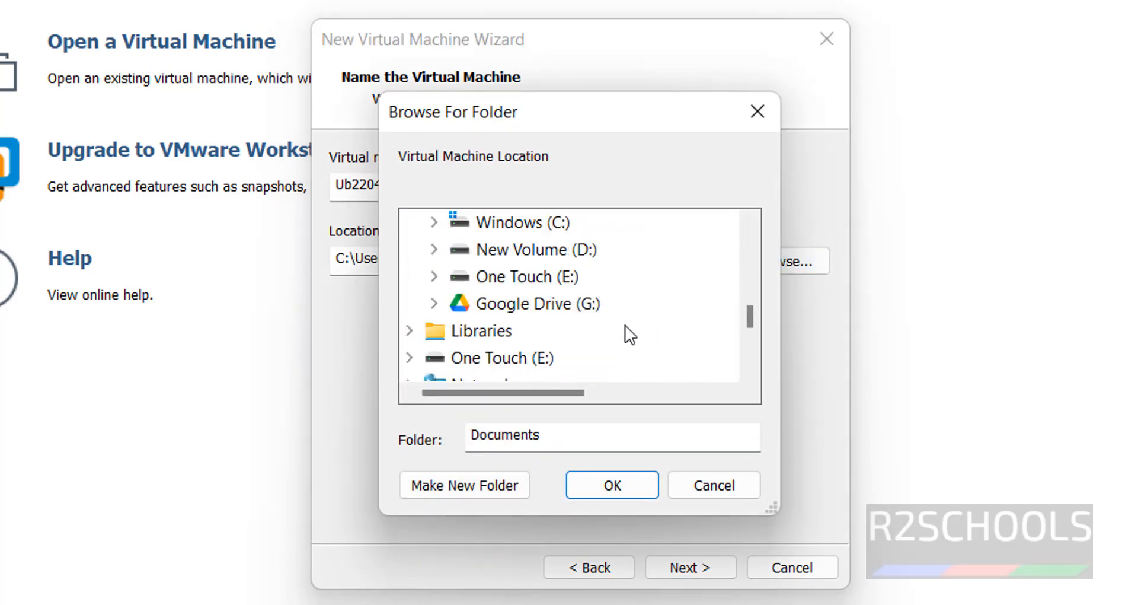
{"action": "scroll", "coordinate": [522, 282], "scroll_direction": "up", "scroll_amount": 1}
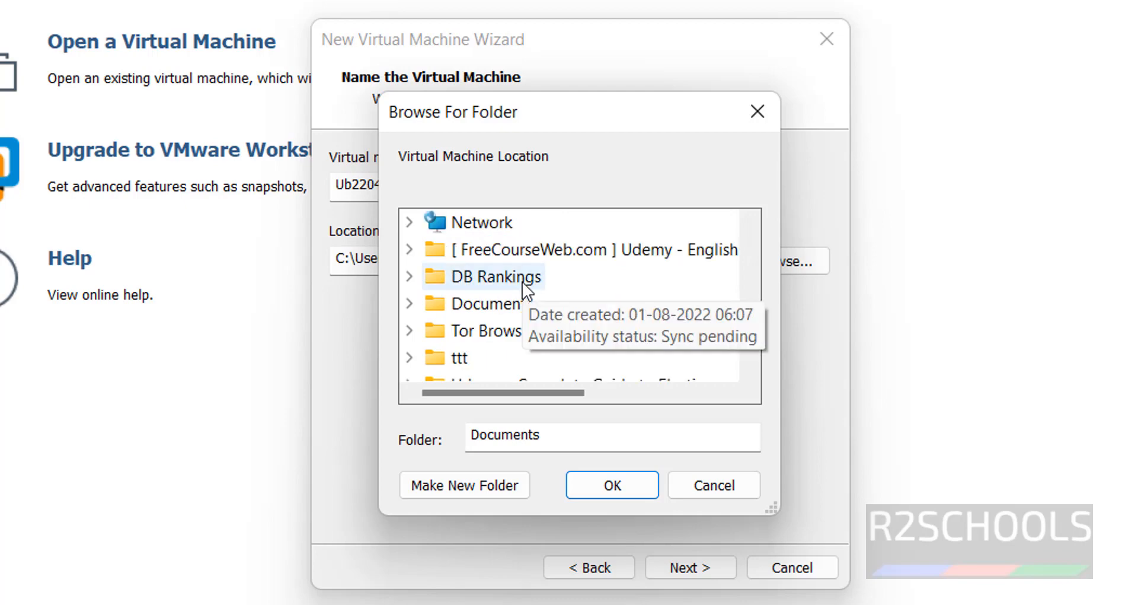
{"action": "scroll", "coordinate": [522, 282], "scroll_direction": "down", "scroll_amount": 1}
{"action": "scroll", "coordinate": [522, 282], "scroll_direction": "down", "scroll_amount": 1}
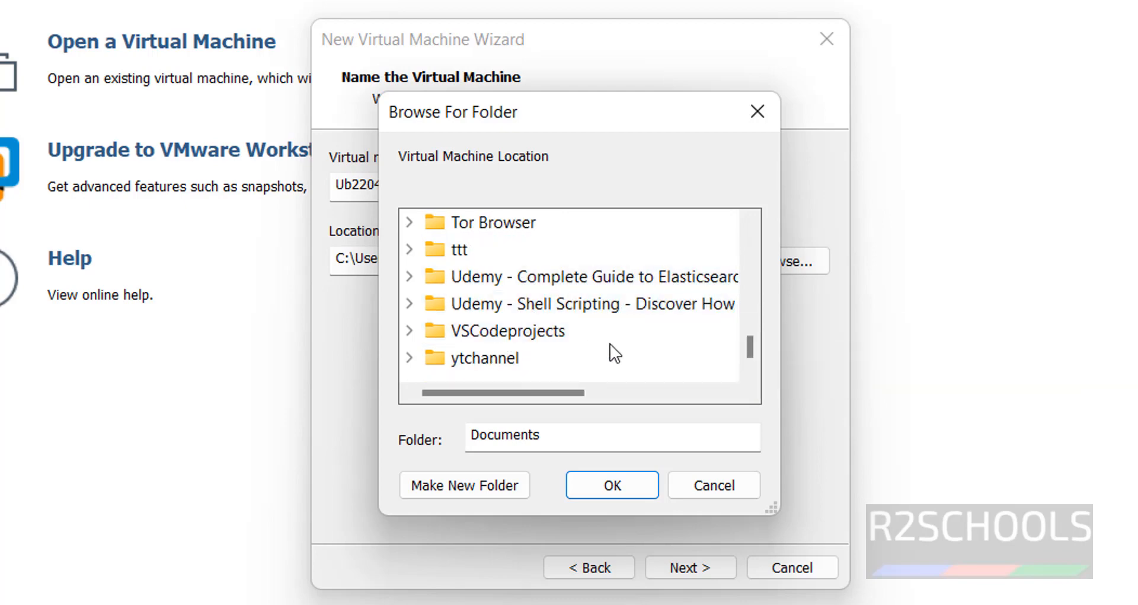
{"action": "scroll", "coordinate": [614, 353], "scroll_direction": "up", "scroll_amount": 2}
{"action": "left_click", "coordinate": [409, 249]}
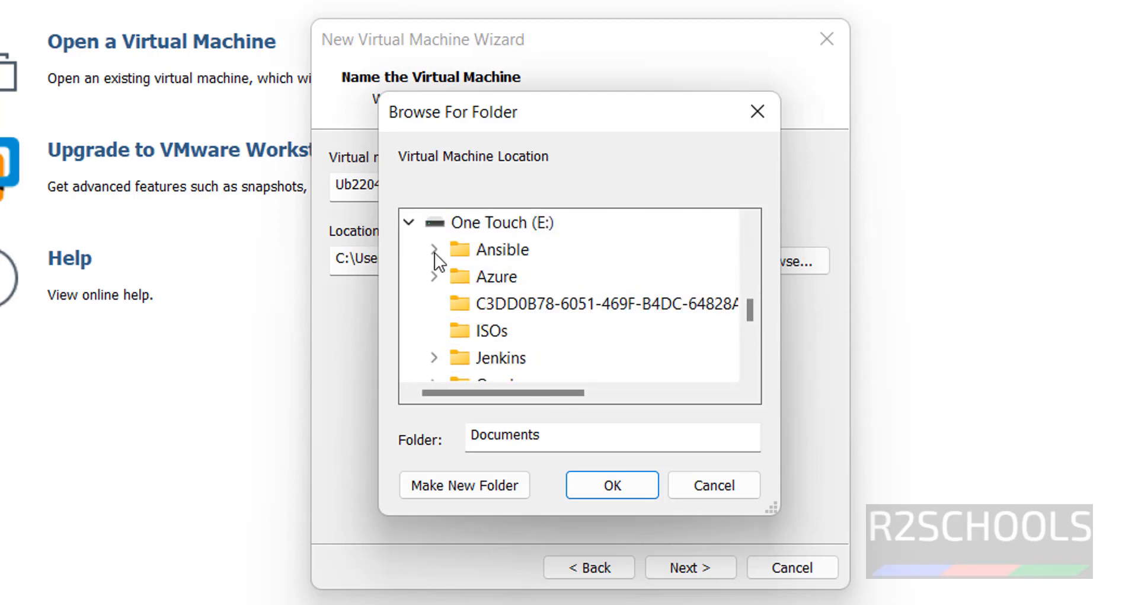
{"action": "scroll", "coordinate": [564, 296], "scroll_direction": "down", "scroll_amount": 2}
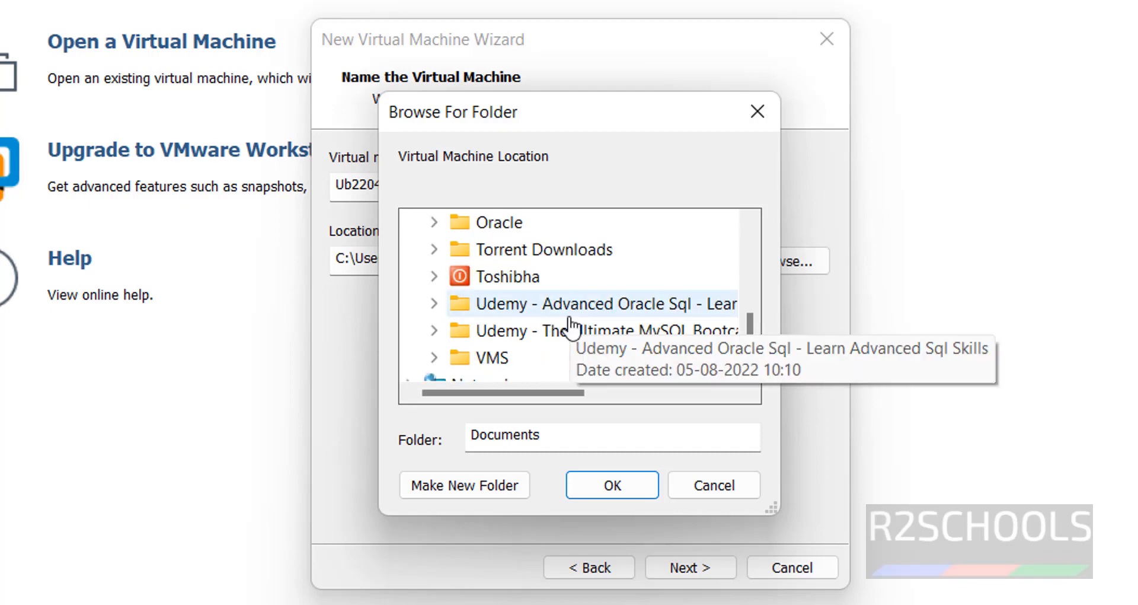
{"action": "scroll", "coordinate": [569, 326], "scroll_direction": "down", "scroll_amount": 1}
{"action": "left_click", "coordinate": [498, 284]}
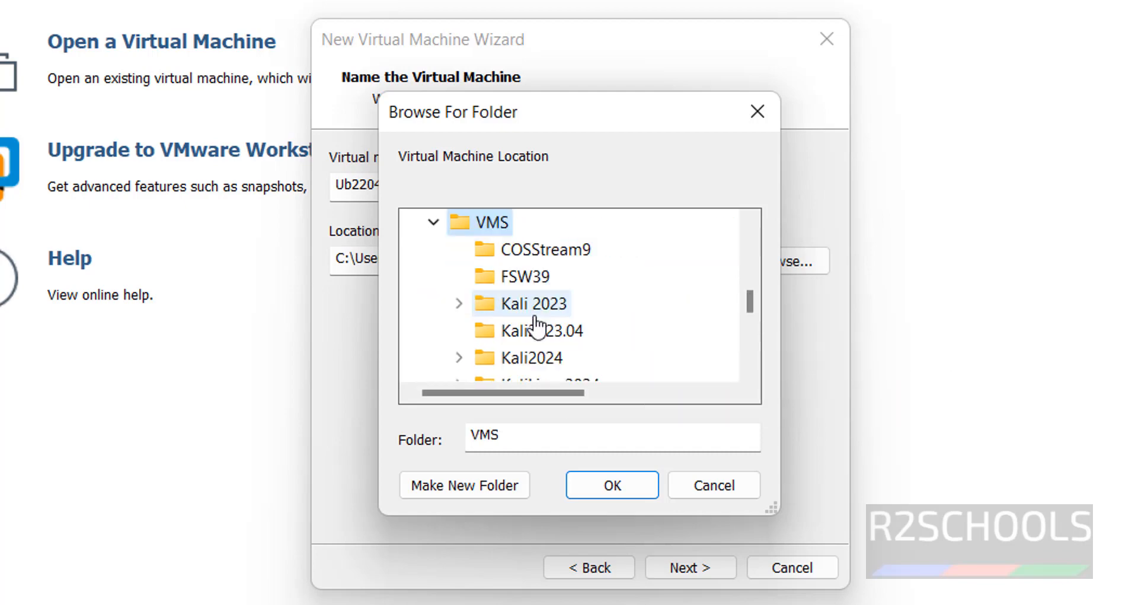
Step: Create a new Ub22044lts folder inside VMS so the location is E:\VMS\Ub22044lts
{"action": "left_click", "coordinate": [486, 485]}
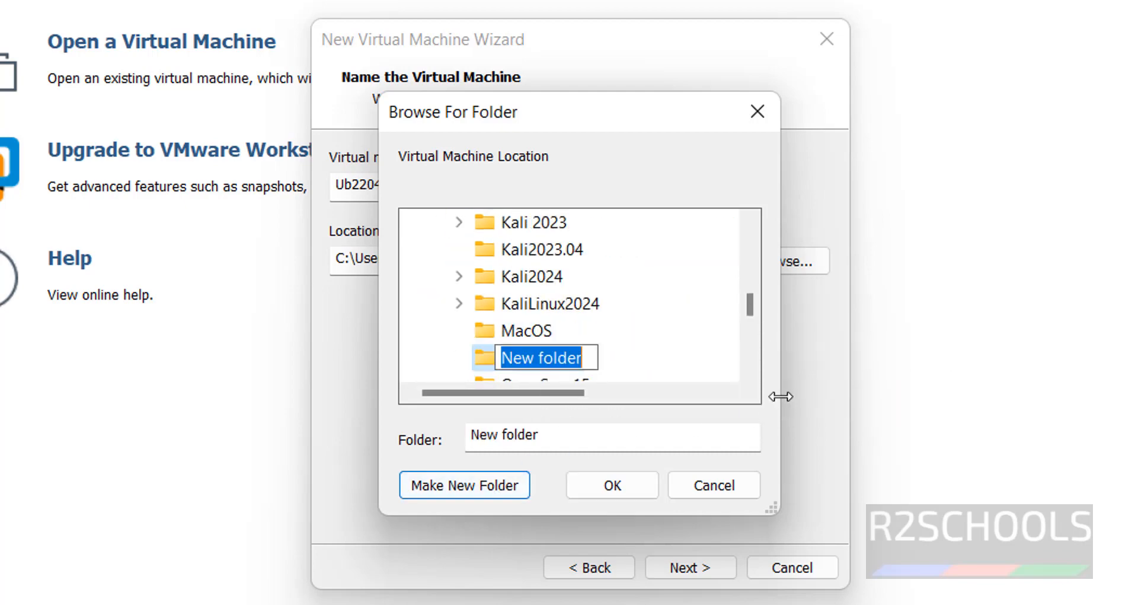
{"action": "key", "text": "ctrl+v"}
{"action": "left_click", "coordinate": [635, 477]}
{"action": "left_click", "coordinate": [635, 477]}
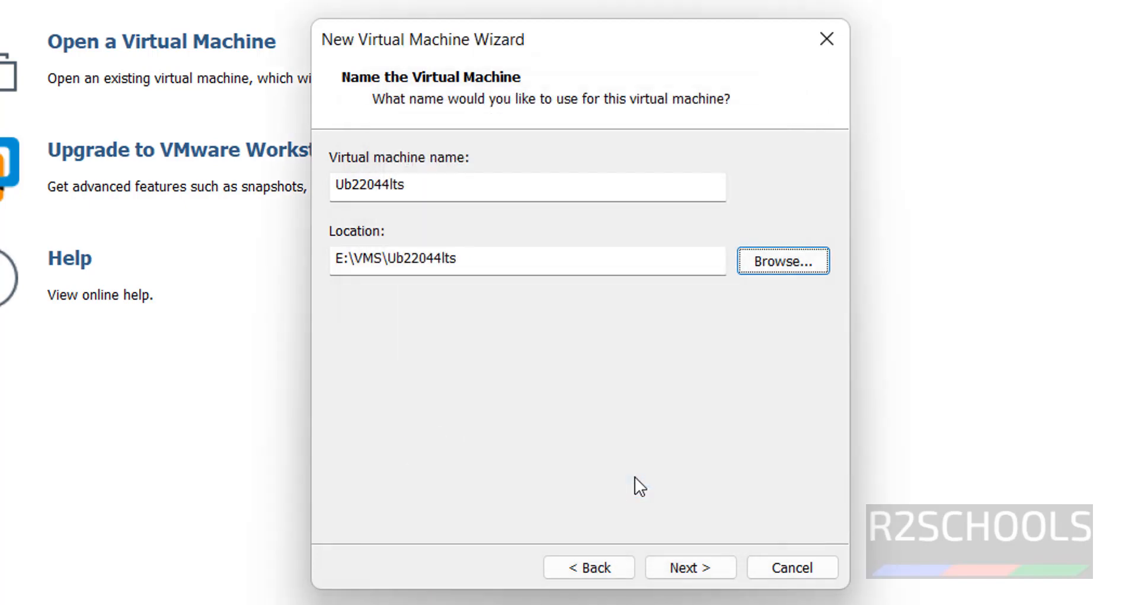
{"action": "left_click", "coordinate": [670, 570]}
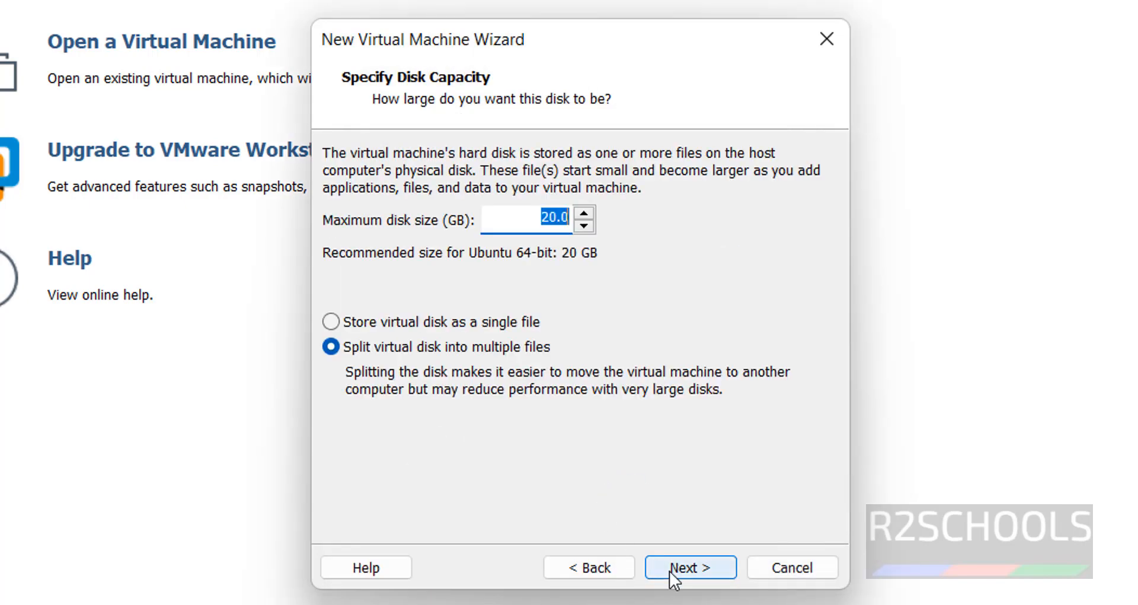
Step: Choose single-file virtual disk storage and select the 20 GB maximum size for replacement
{"action": "left_click", "coordinate": [432, 320]}
{"action": "left_click_drag", "start_coordinate": [548, 217], "coordinate": [529, 217]}
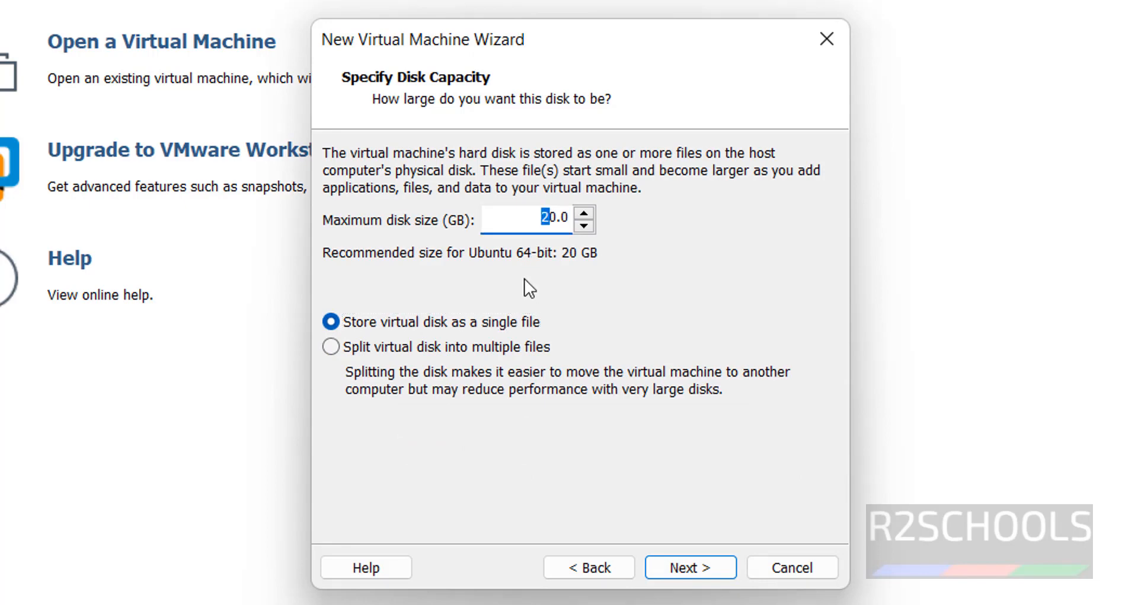
{"action": "key", "text": "End"}
{"action": "left_click_drag", "start_coordinate": [540, 220], "coordinate": [554, 221]}
Step: Set the maximum disk size to 100 GB and review the hardware without changes
{"action": "type", "text": "100"}
{"action": "left_click", "coordinate": [687, 567]}
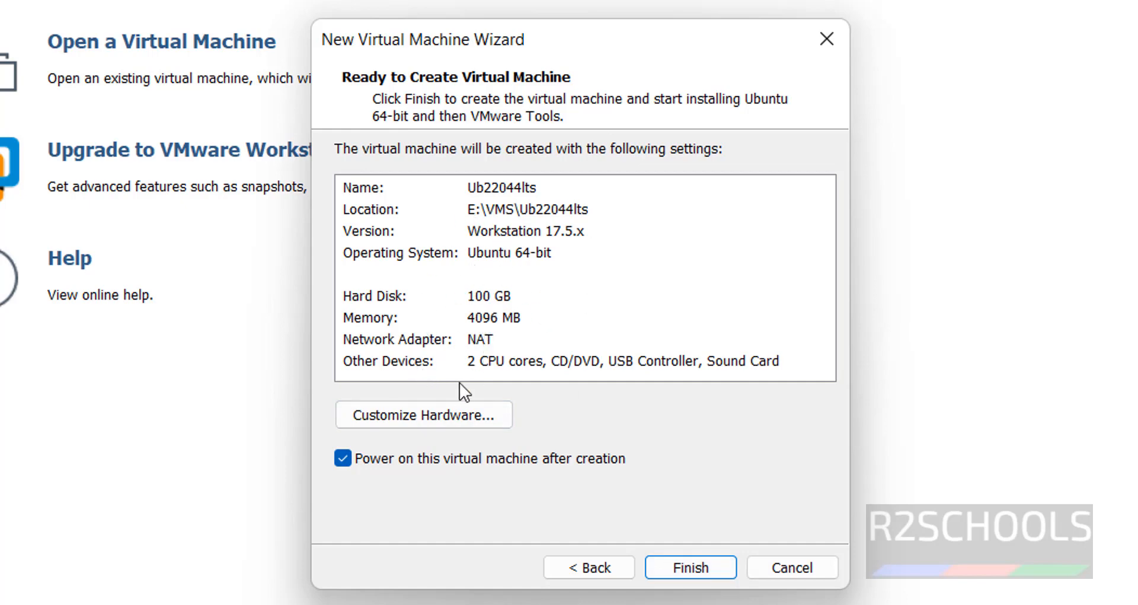
{"action": "left_click", "coordinate": [446, 410]}
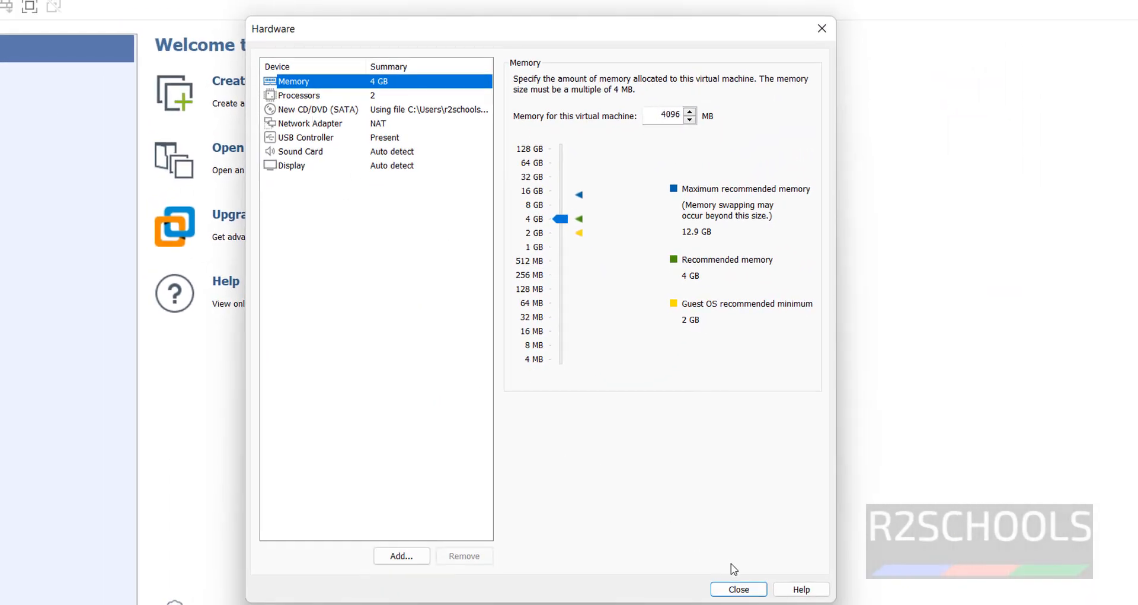
{"action": "left_click", "coordinate": [737, 589]}
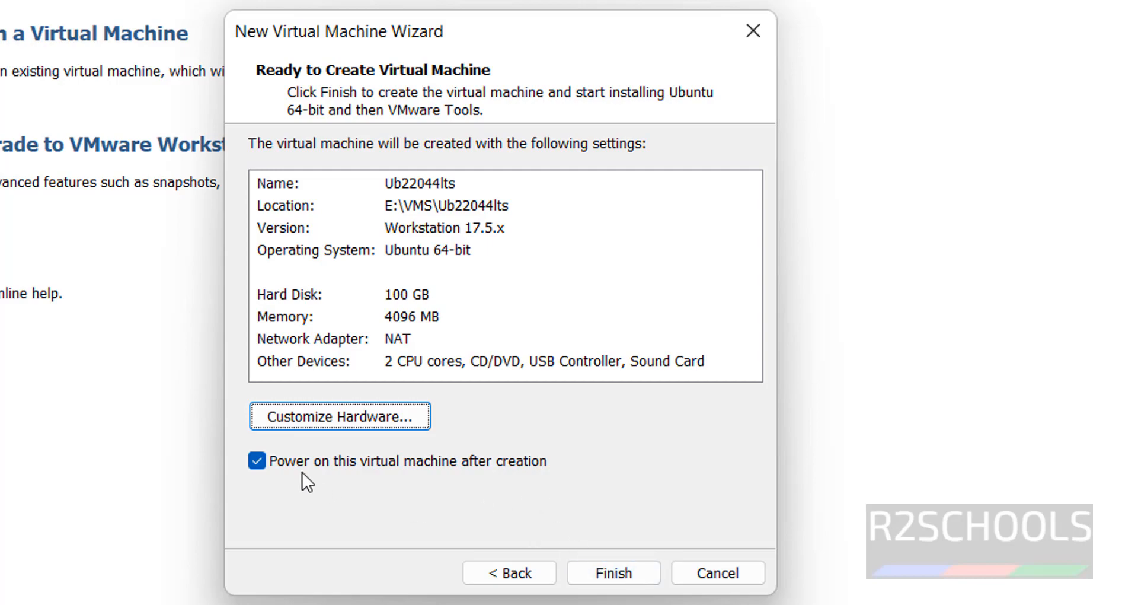
Step: Power on the new VM, keep the English (US) keyboard, and disable downloading updates while installing
{"action": "left_click", "coordinate": [622, 576]}
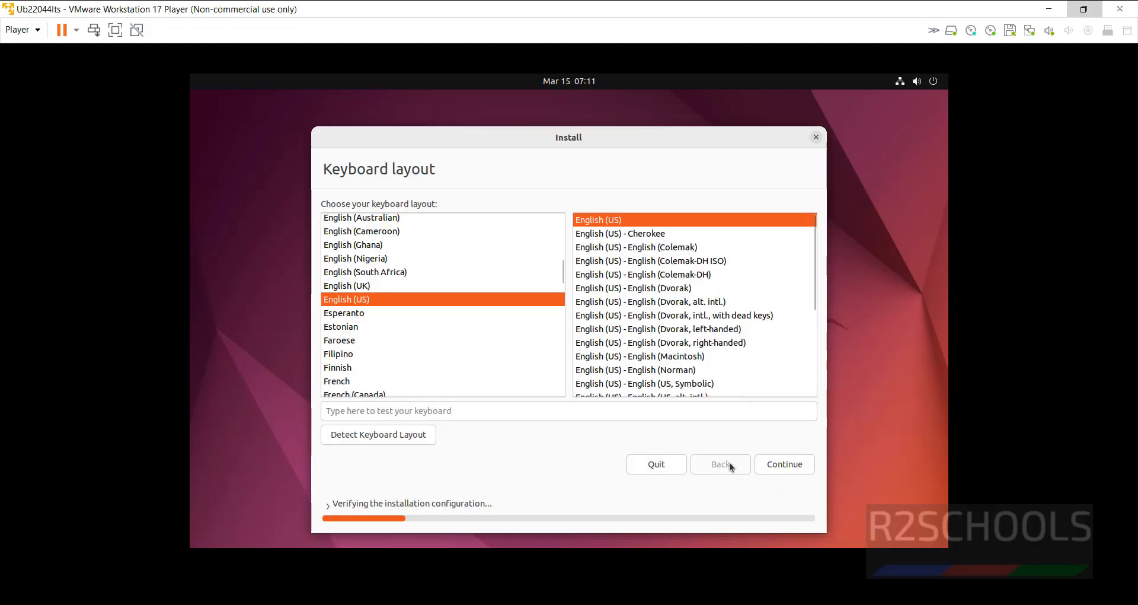
{"action": "left_click", "coordinate": [795, 464]}
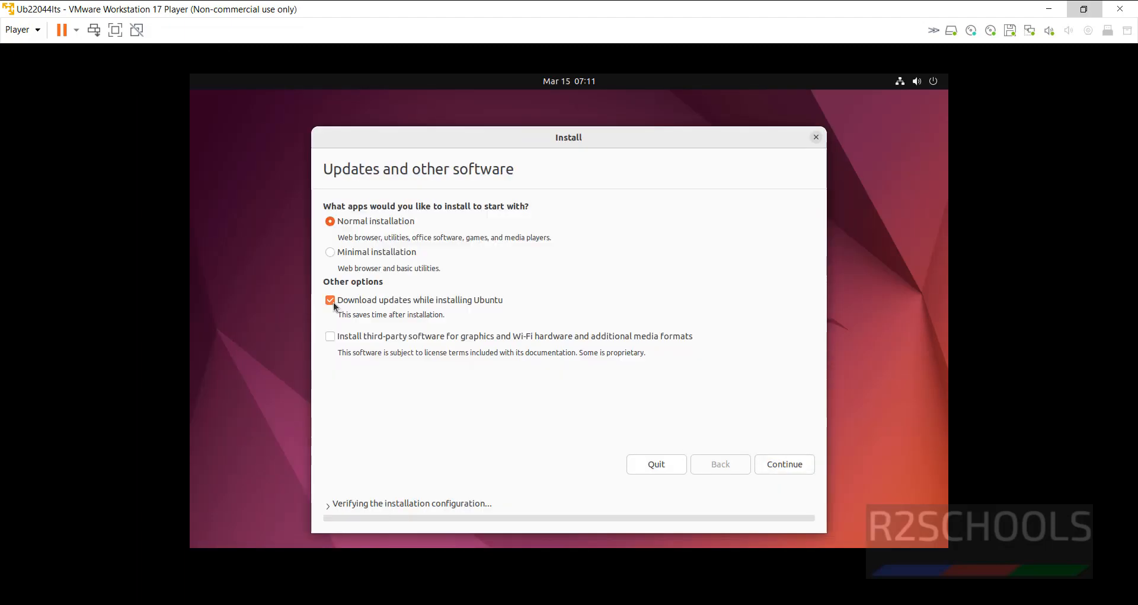
{"action": "left_click", "coordinate": [330, 300]}
{"action": "left_click", "coordinate": [765, 463]}
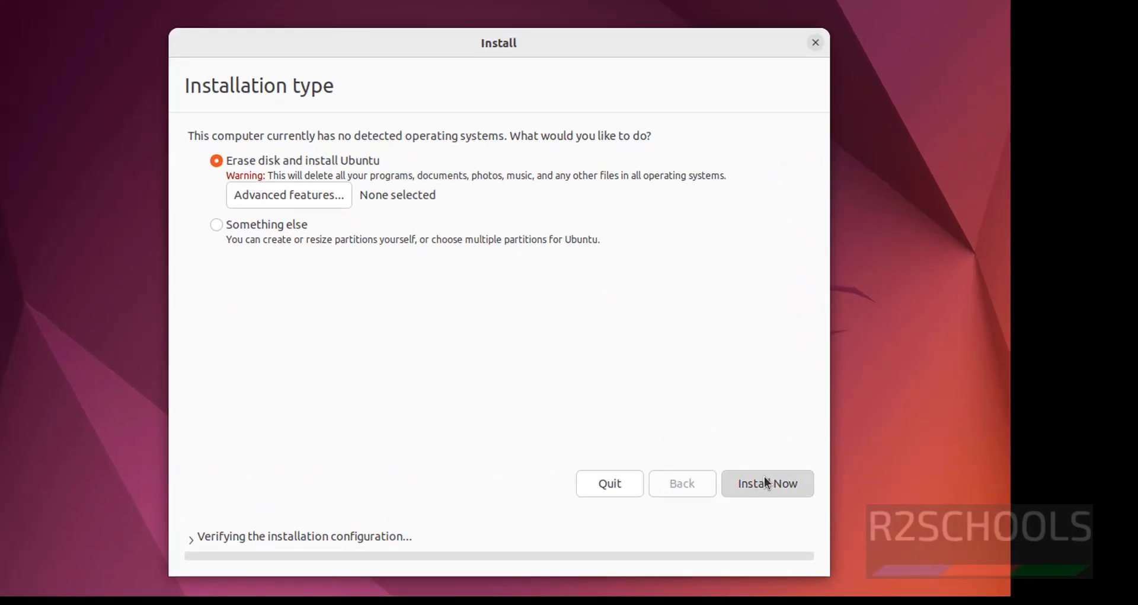
Step: Install Ubuntu with Erase disk, confirm the disk changes, and choose the Kolkata time zone
{"action": "left_click", "coordinate": [766, 483]}
{"action": "left_click", "coordinate": [746, 387]}
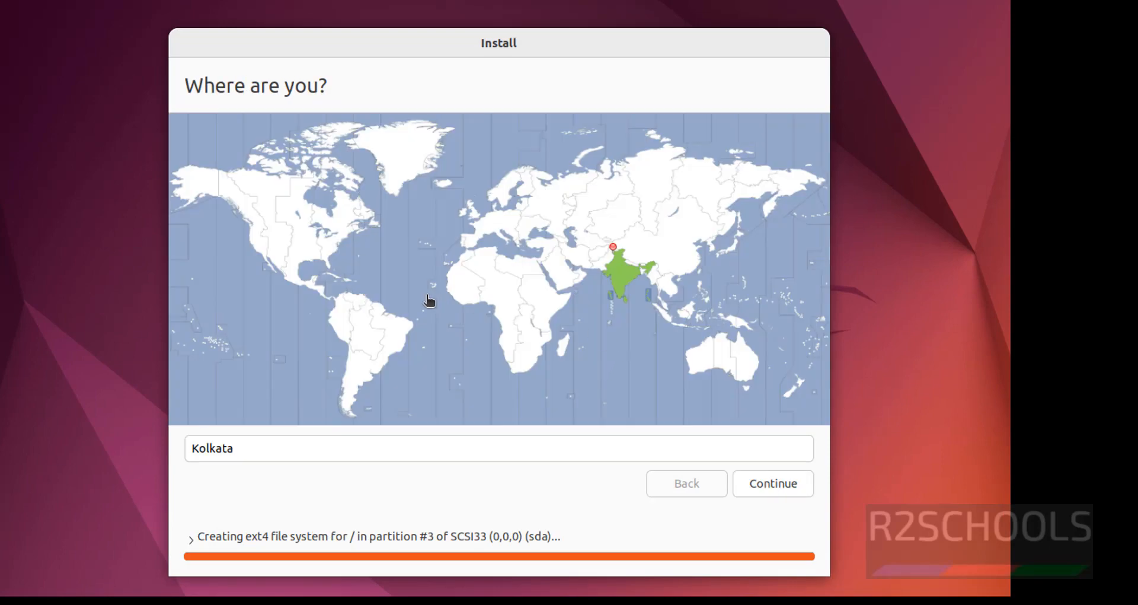
{"action": "left_click", "coordinate": [287, 248]}
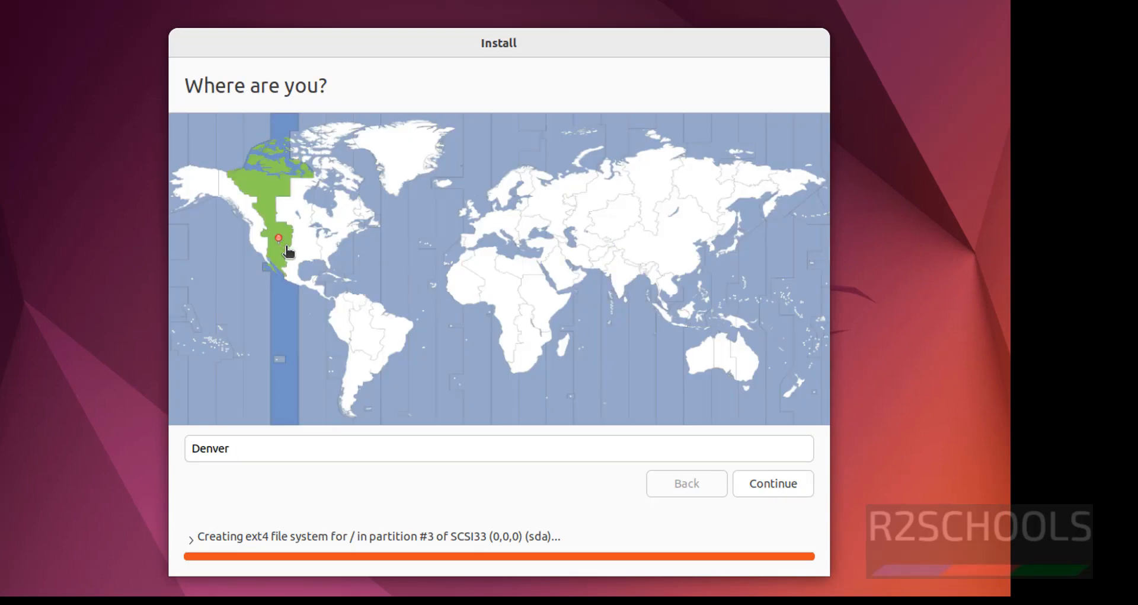
{"action": "left_click", "coordinate": [305, 249]}
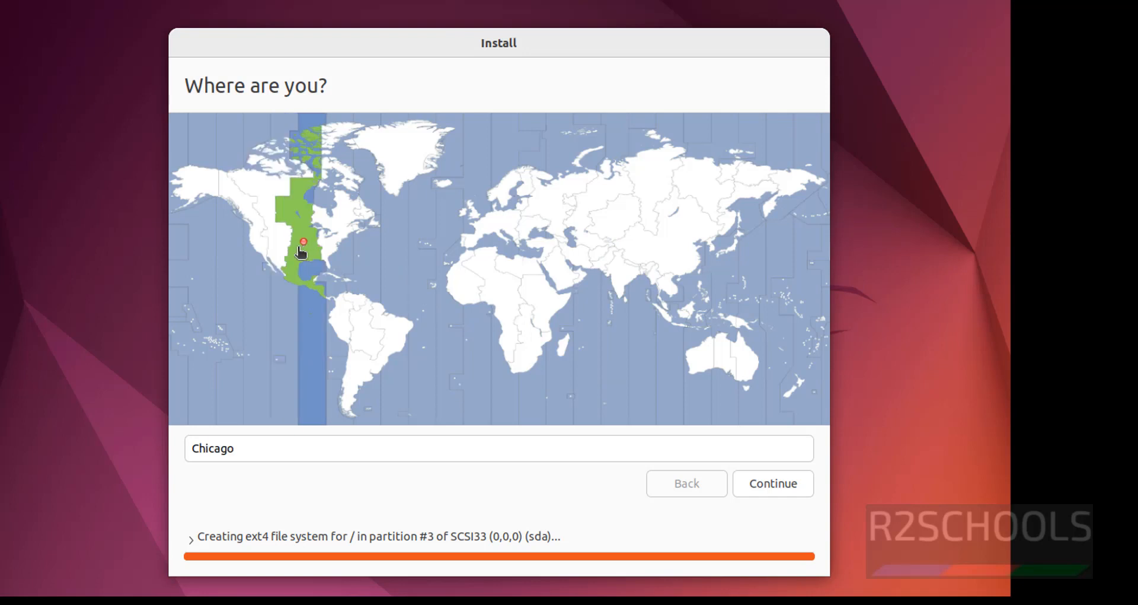
{"action": "left_click", "coordinate": [624, 271]}
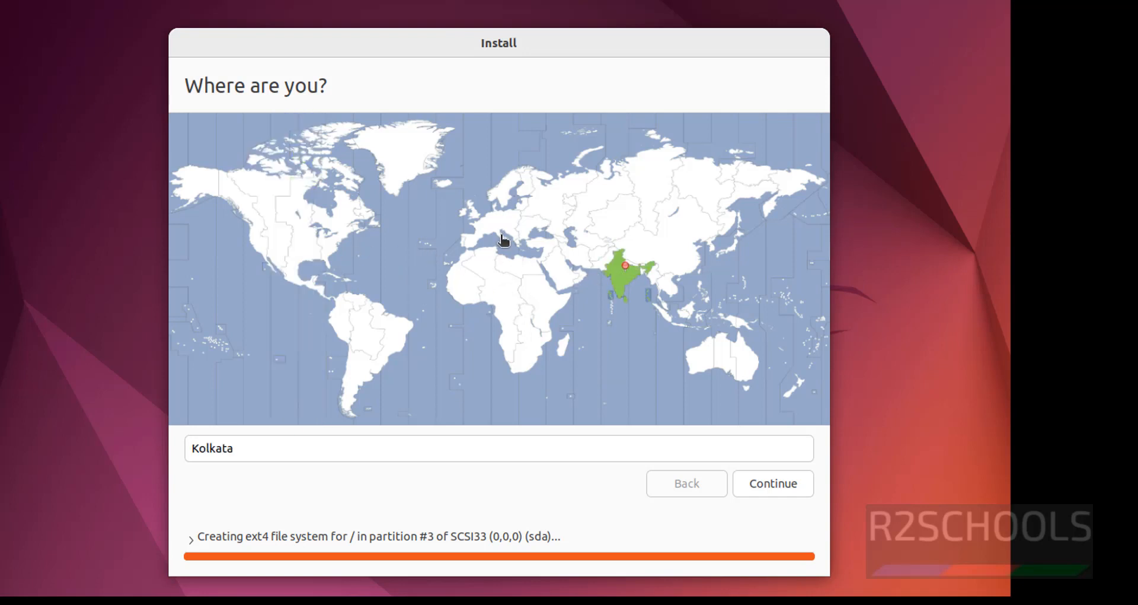
{"action": "left_click", "coordinate": [473, 214]}
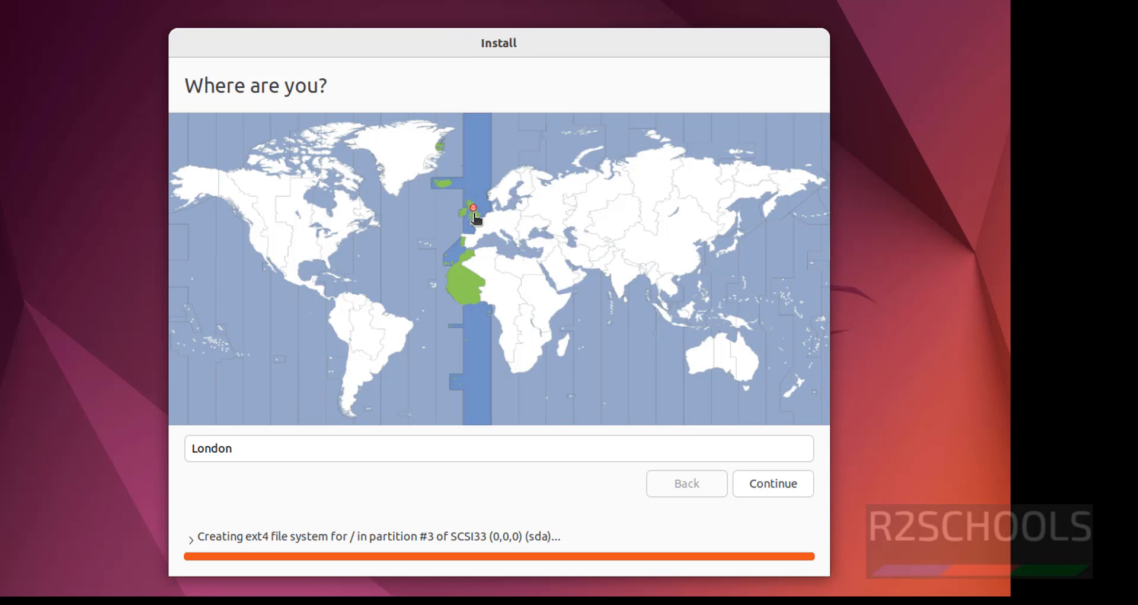
{"action": "left_click", "coordinate": [622, 273]}
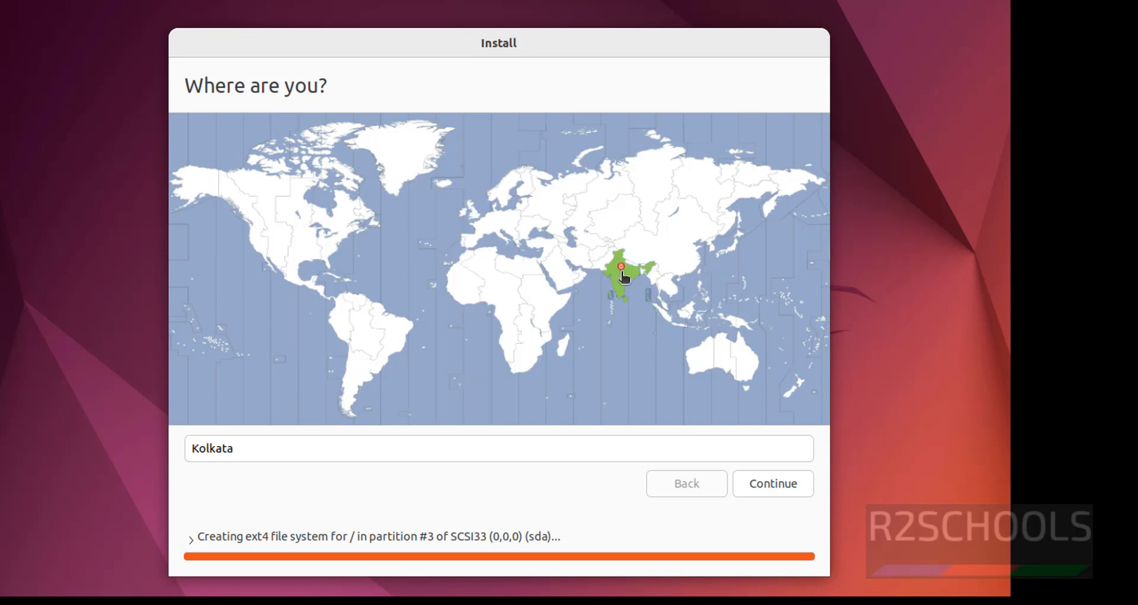
{"action": "left_click", "coordinate": [756, 482]}
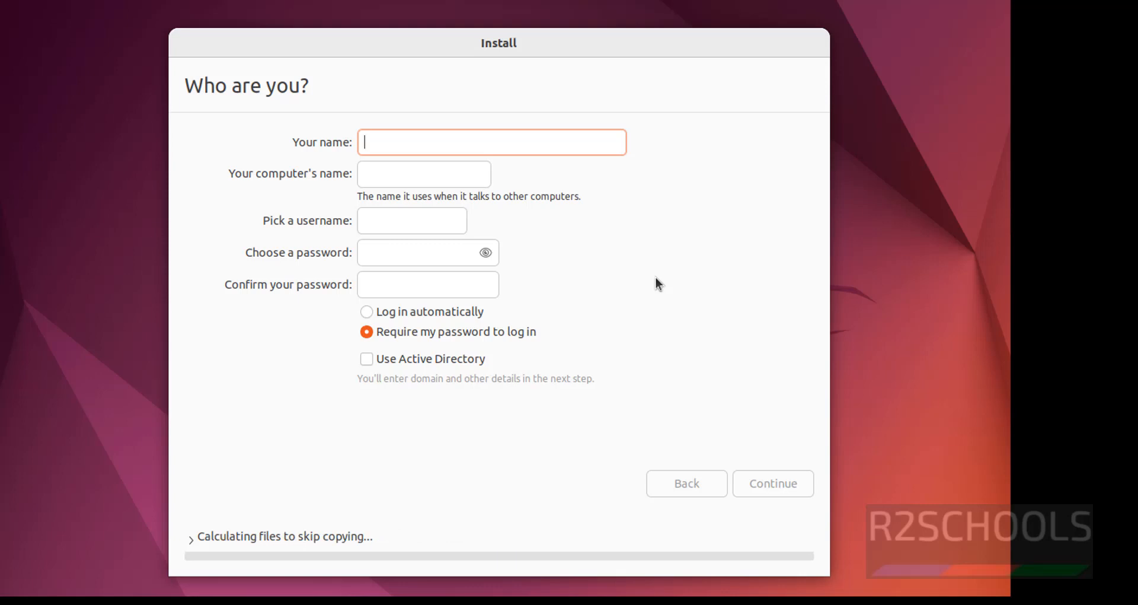
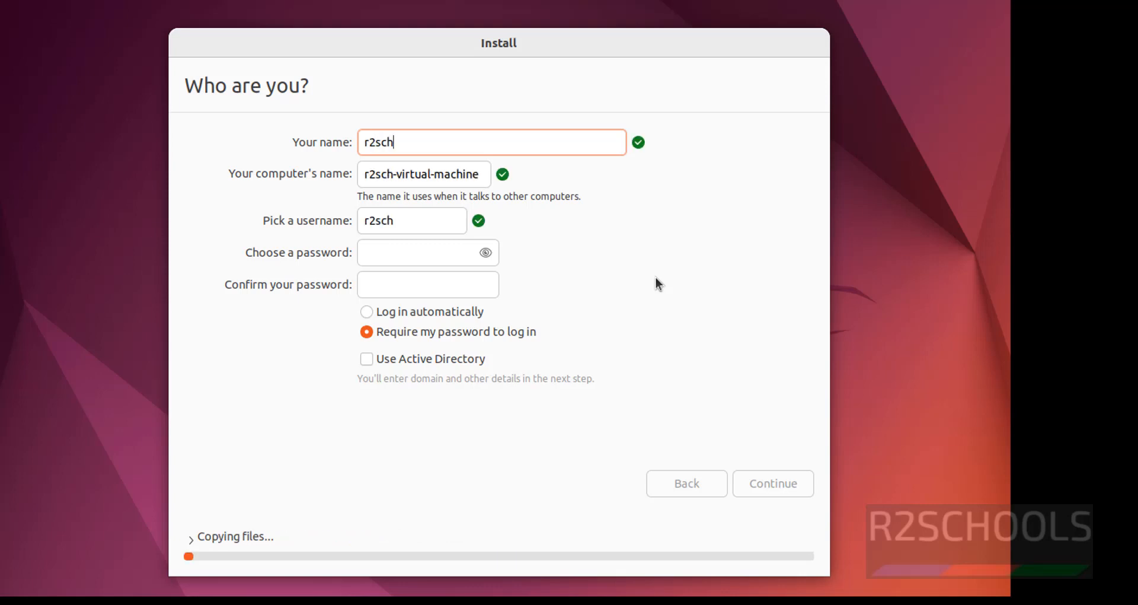
Step: Enter the account's name and set the computer's name to ub2244
{"action": "key", "text": "Tab"}
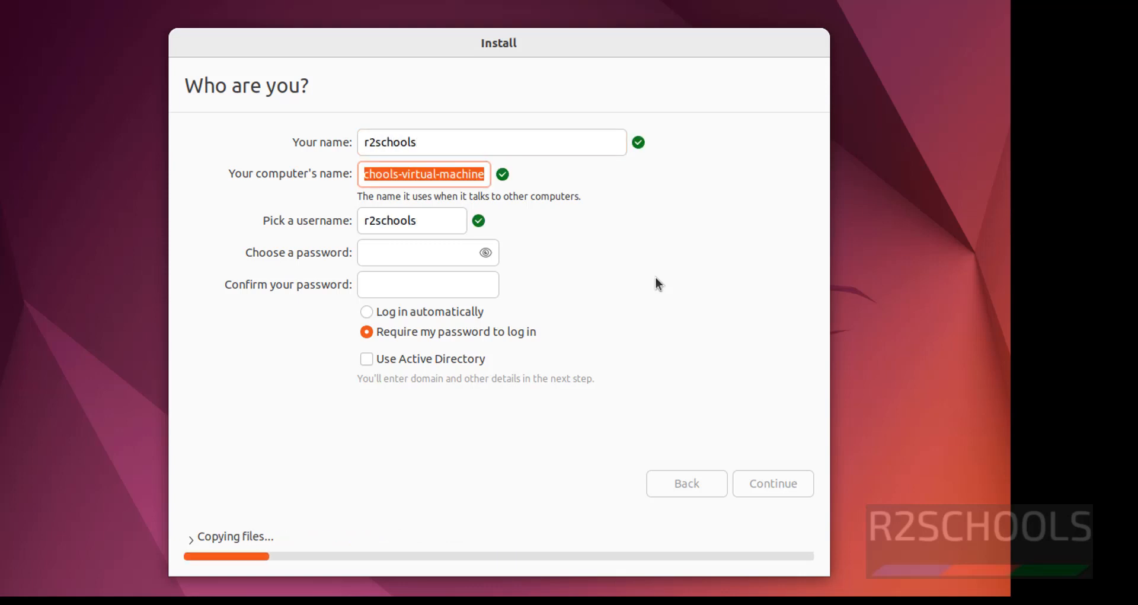
{"action": "type", "text": "ub"}
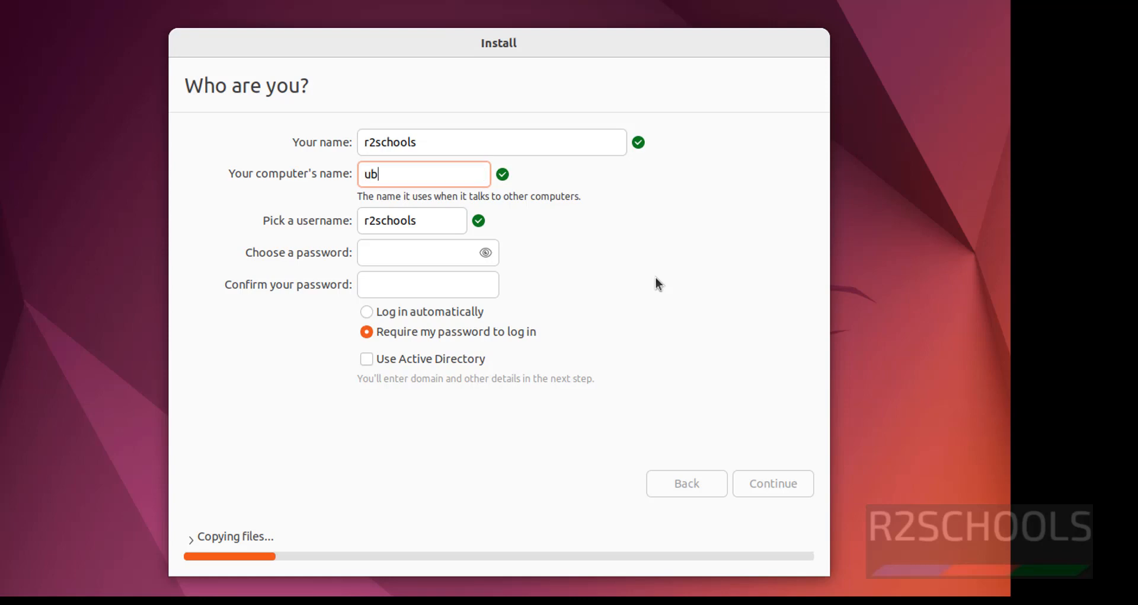
{"action": "type", "text": "2244"}
{"action": "left_click_drag", "start_coordinate": [420, 175], "coordinate": [267, 177]}
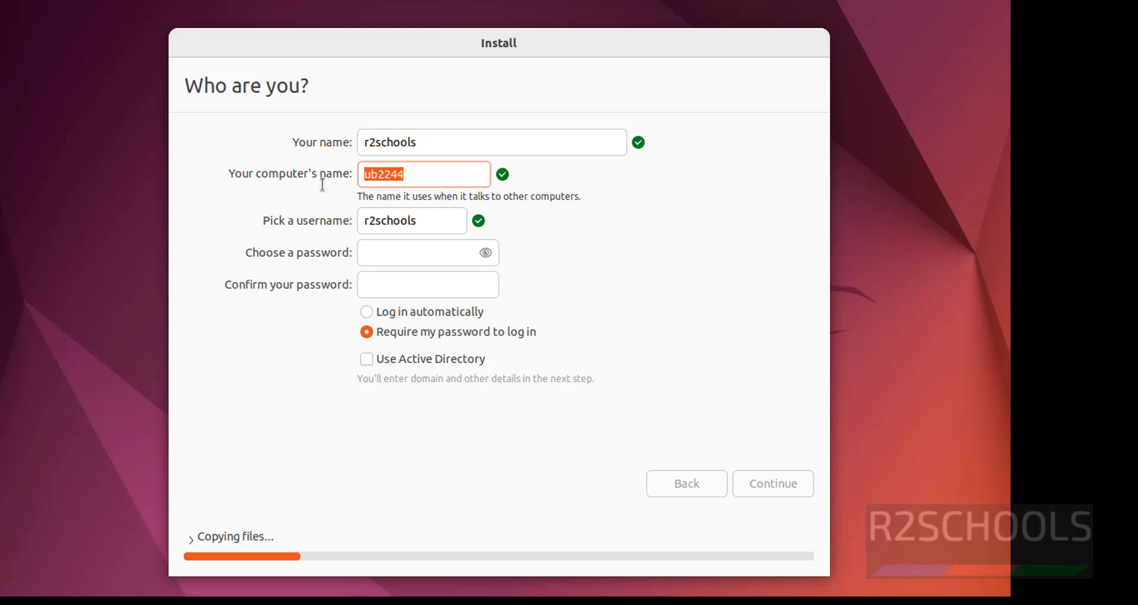
Step: Enter and confirm the account password, then continue the installation
{"action": "left_click", "coordinate": [426, 252]}
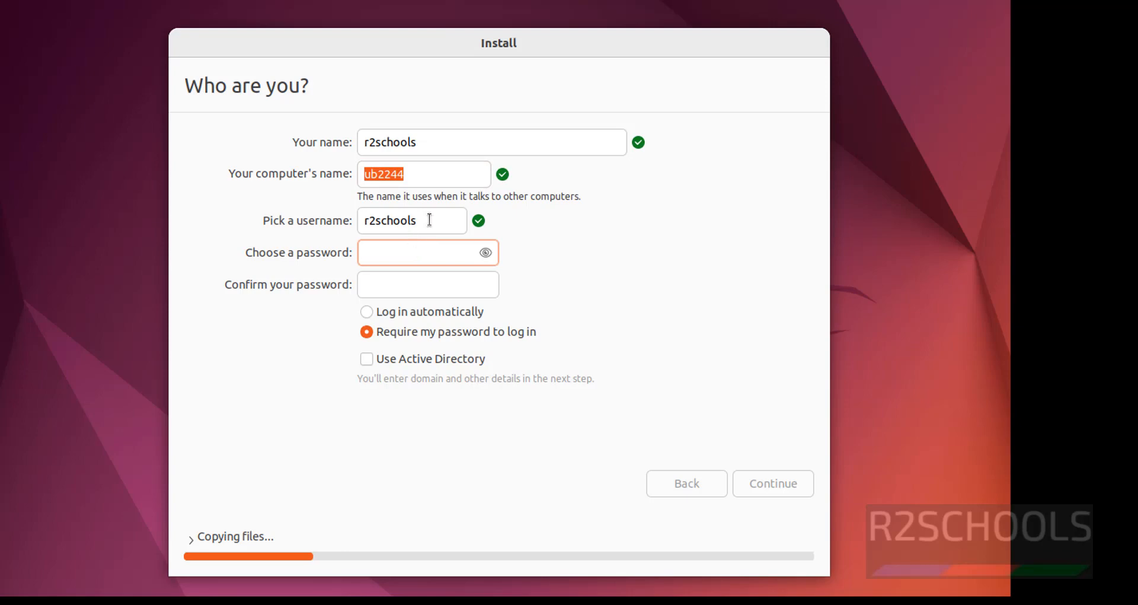
{"action": "double_click", "coordinate": [396, 216]}
{"action": "left_click", "coordinate": [388, 247]}
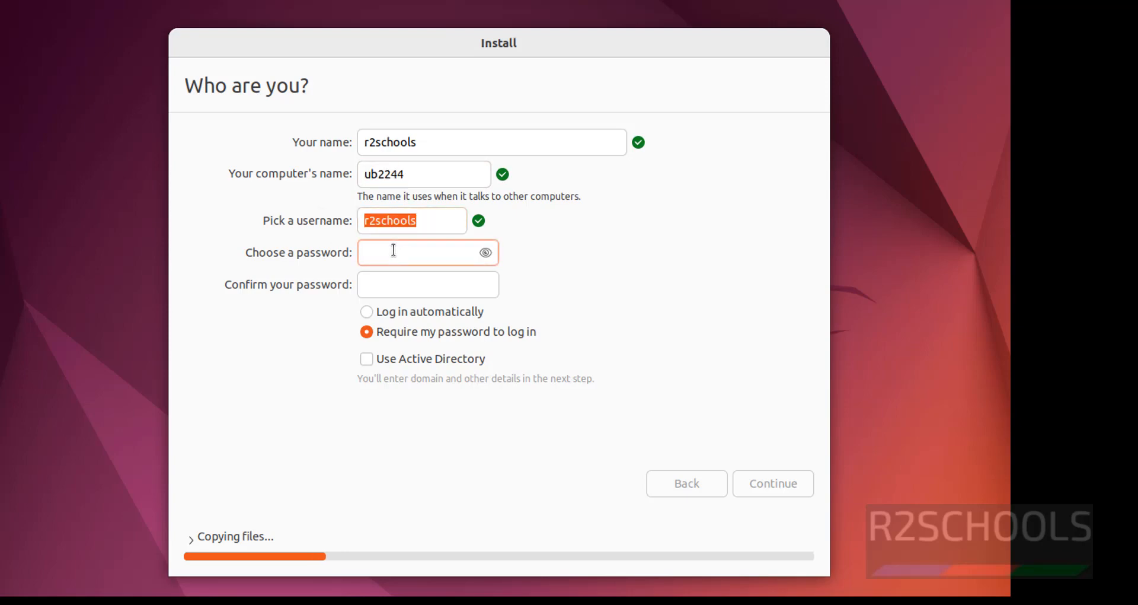
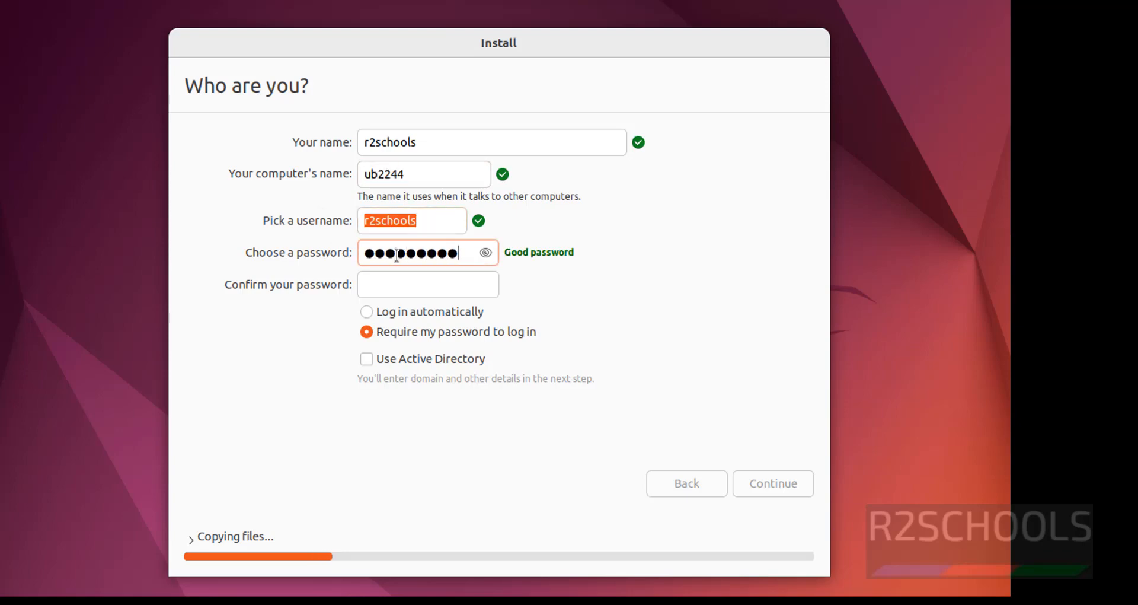
{"action": "key", "text": "Tab"}
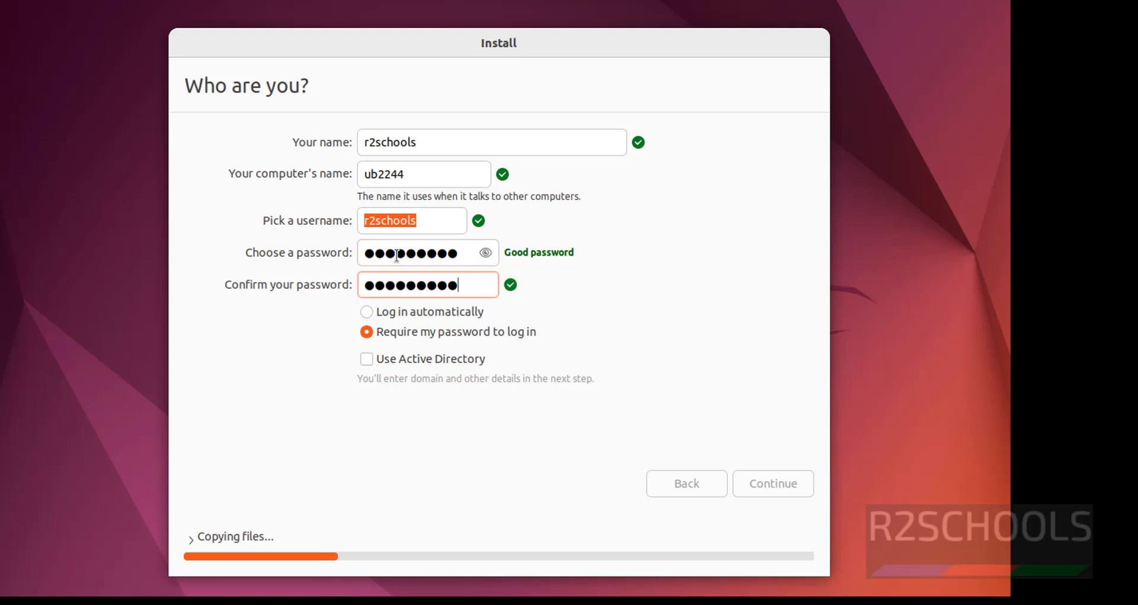
{"action": "left_click", "coordinate": [768, 490]}
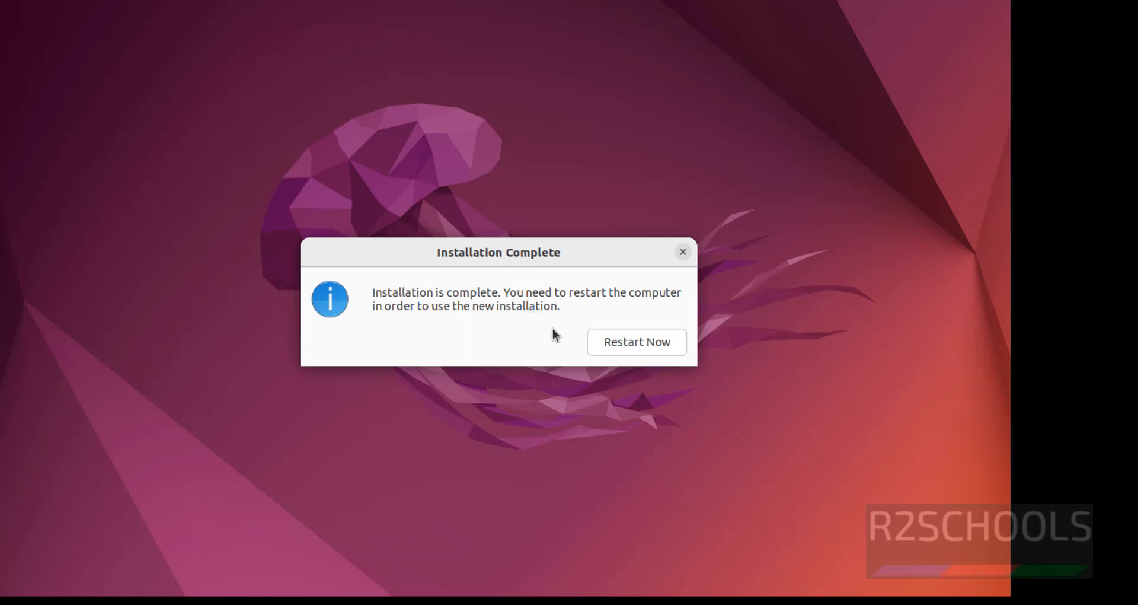
Step: Restart the VM from the Installation Complete dialog to boot the new Ubuntu system
{"action": "left_click", "coordinate": [631, 346]}
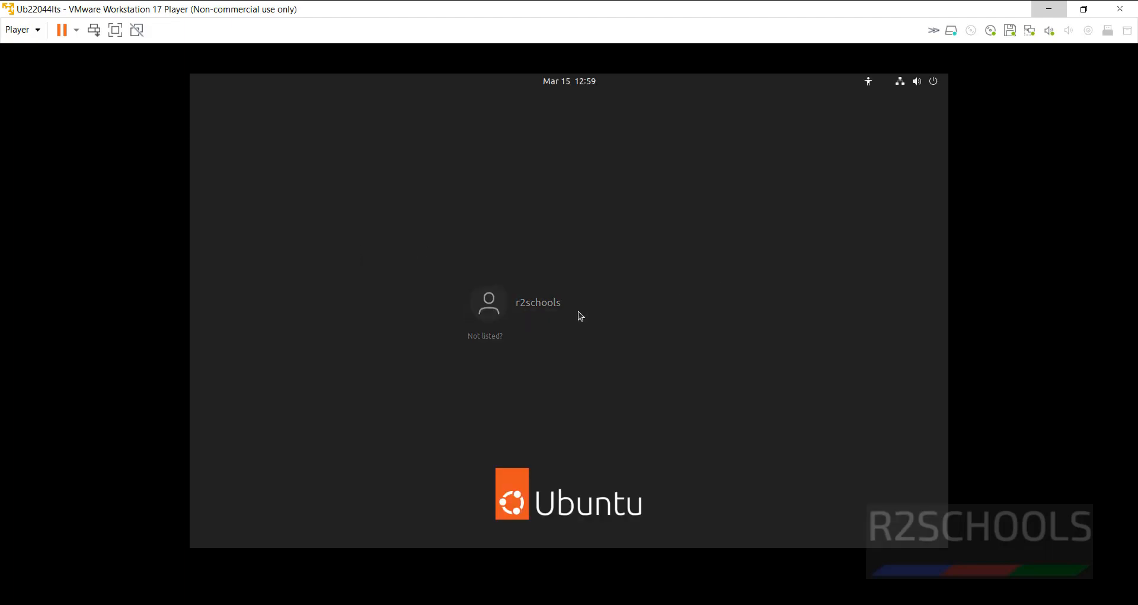
Step: Sign in to Ubuntu as the new user with the account password
{"action": "left_click", "coordinate": [580, 316]}
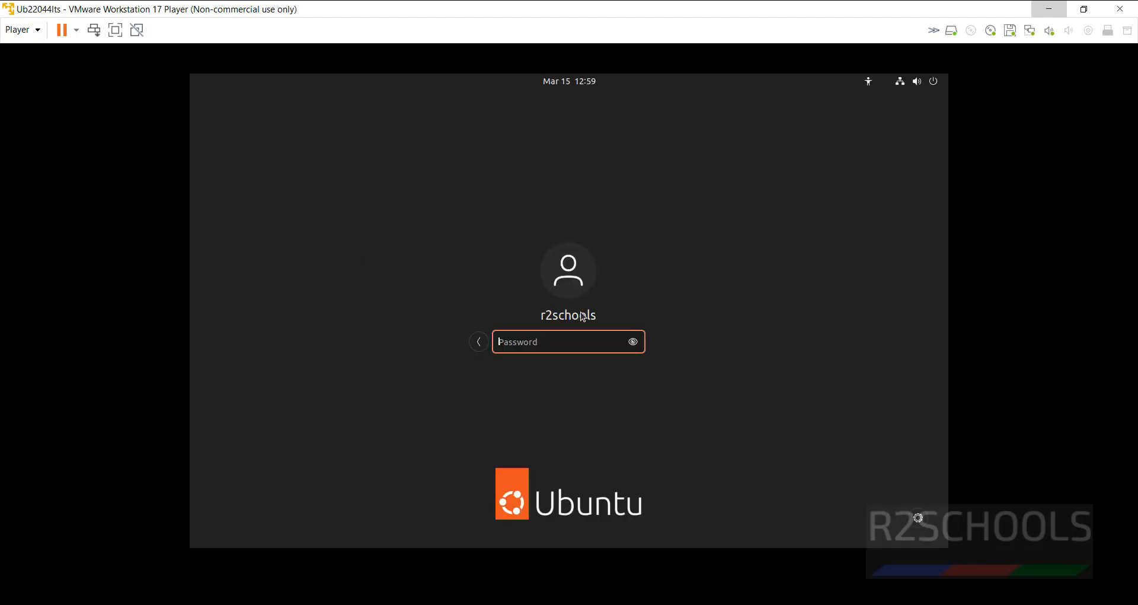
{"action": "type", "text": "••••••••••"}
{"action": "key", "text": "Return"}
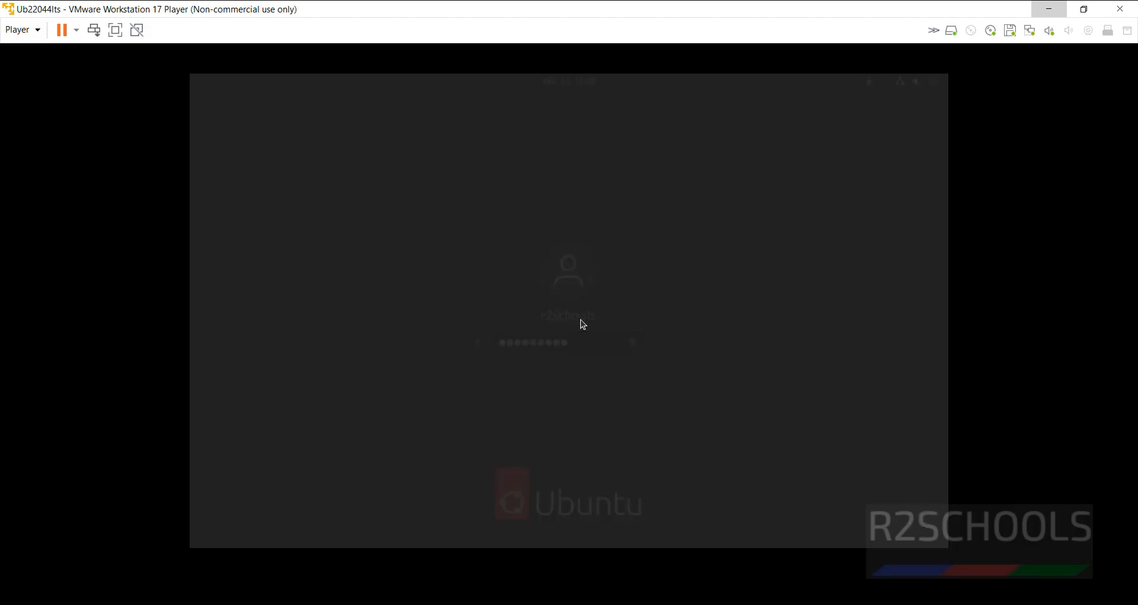
Step: Re-maximize the Player window and capture input inside the VM
{"action": "double_click", "coordinate": [490, 8]}
{"action": "left_click", "coordinate": [476, 31]}
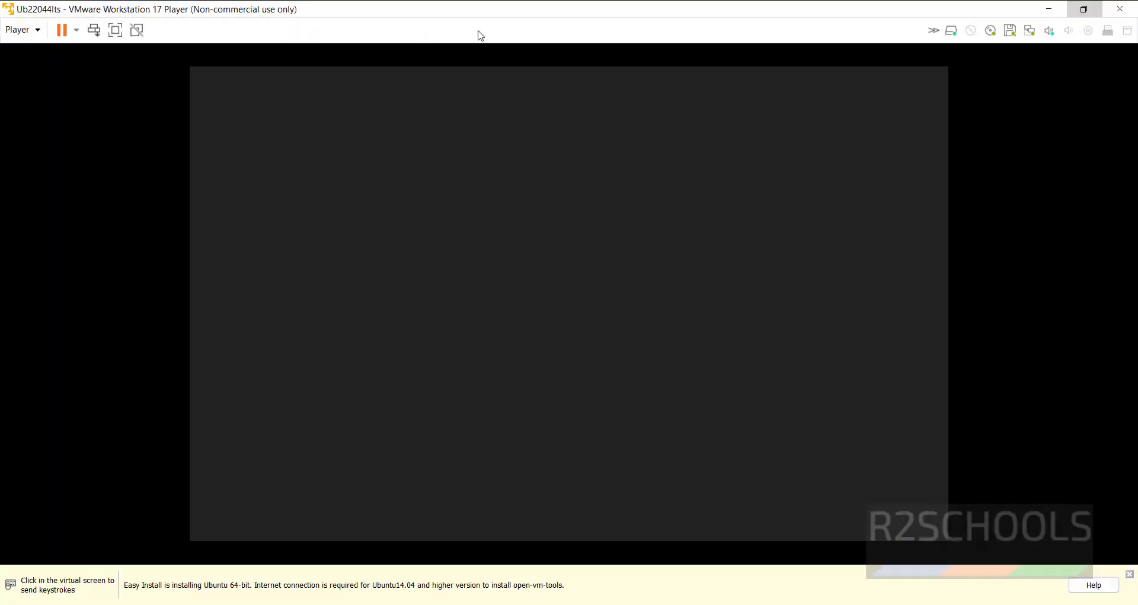
{"action": "left_click", "coordinate": [453, 304]}
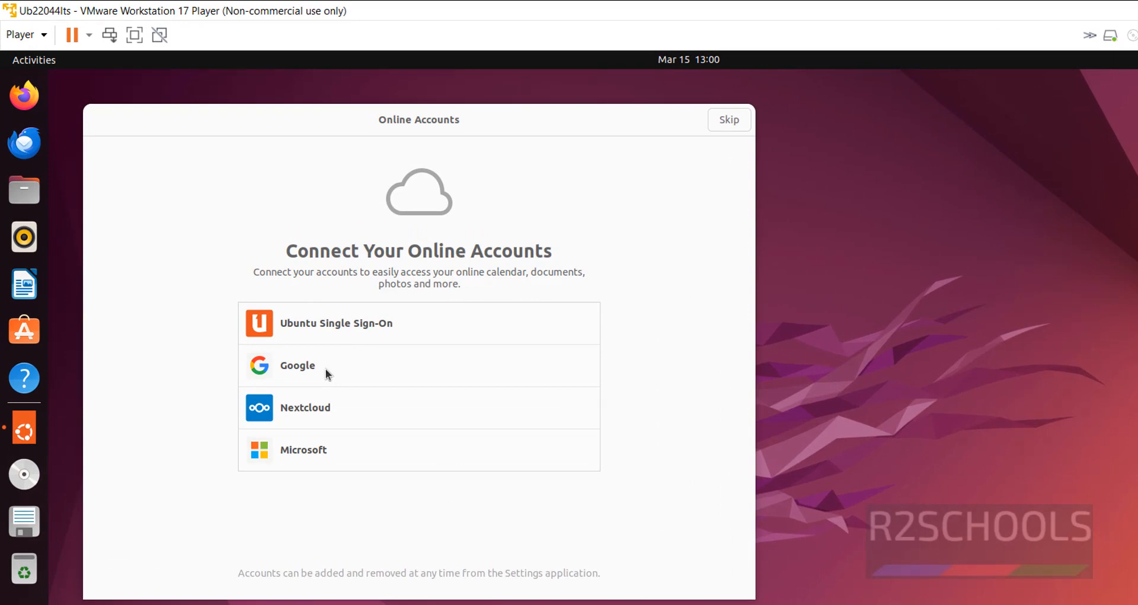
Step: Skip Online Accounts and choose Skip for now on Ubuntu Pro
{"action": "left_click", "coordinate": [730, 120]}
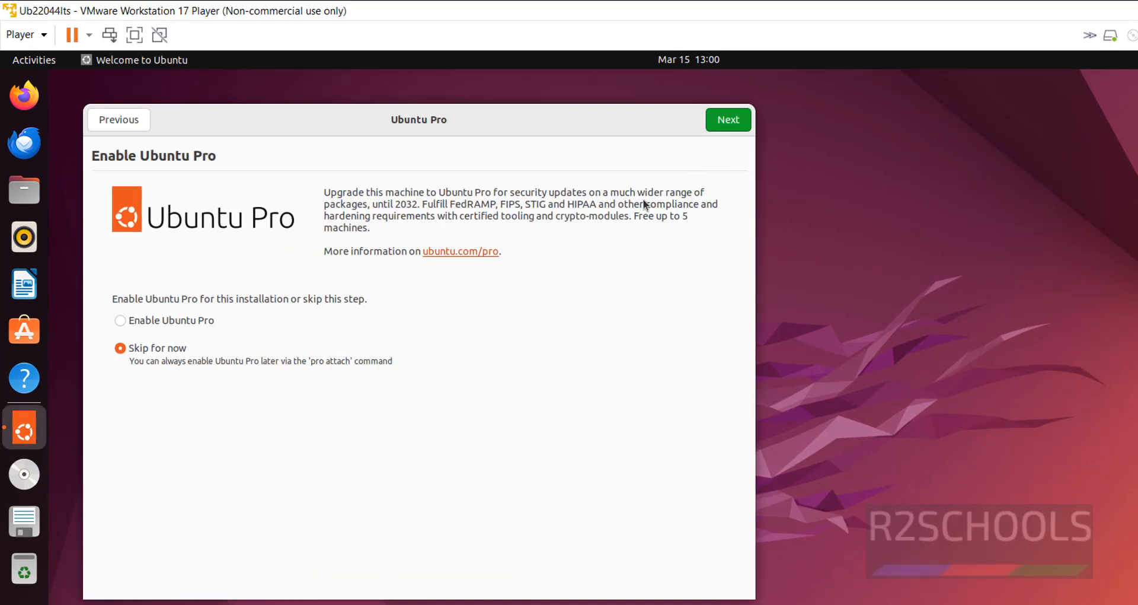
{"action": "left_click", "coordinate": [194, 319]}
{"action": "left_click", "coordinate": [179, 350]}
{"action": "left_click", "coordinate": [721, 124]}
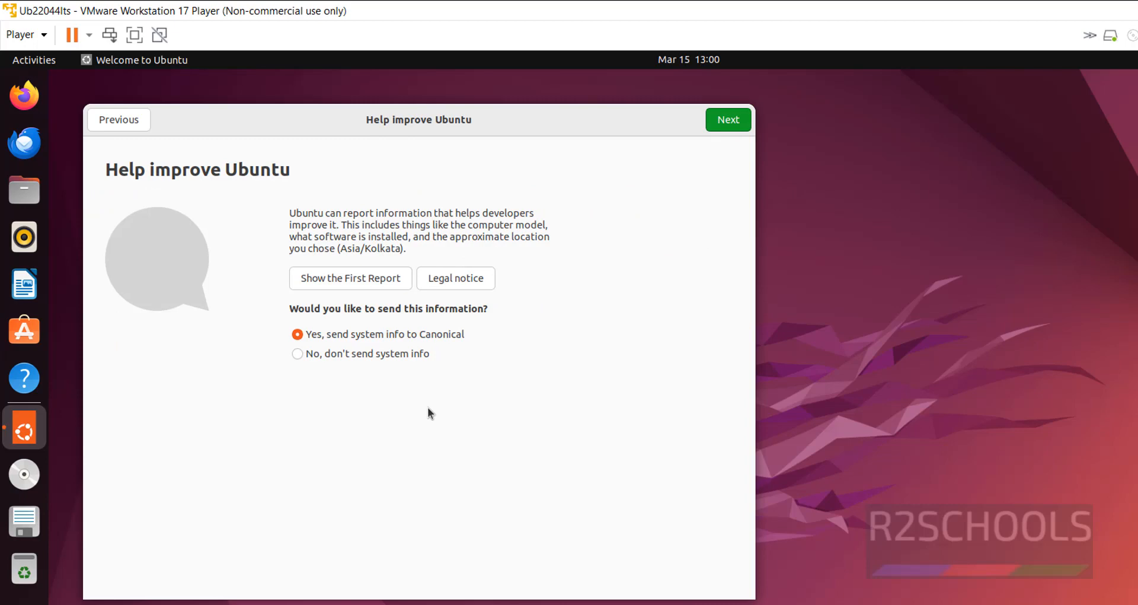
Step: Decline sending system info to Canonical and finish the welcome setup
{"action": "left_click", "coordinate": [371, 355]}
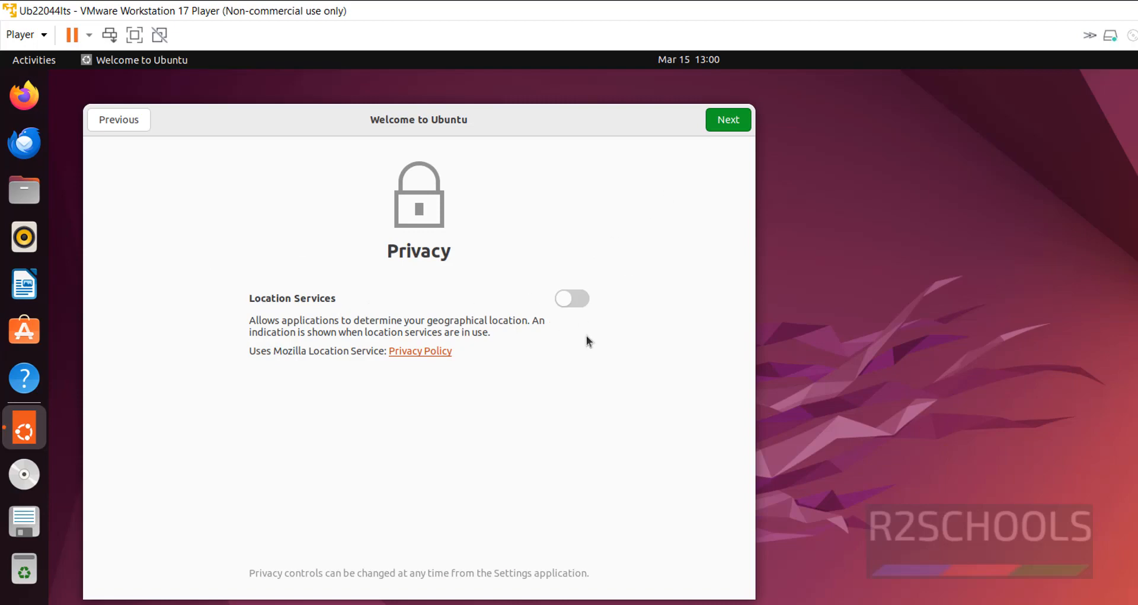
{"action": "left_click", "coordinate": [724, 121]}
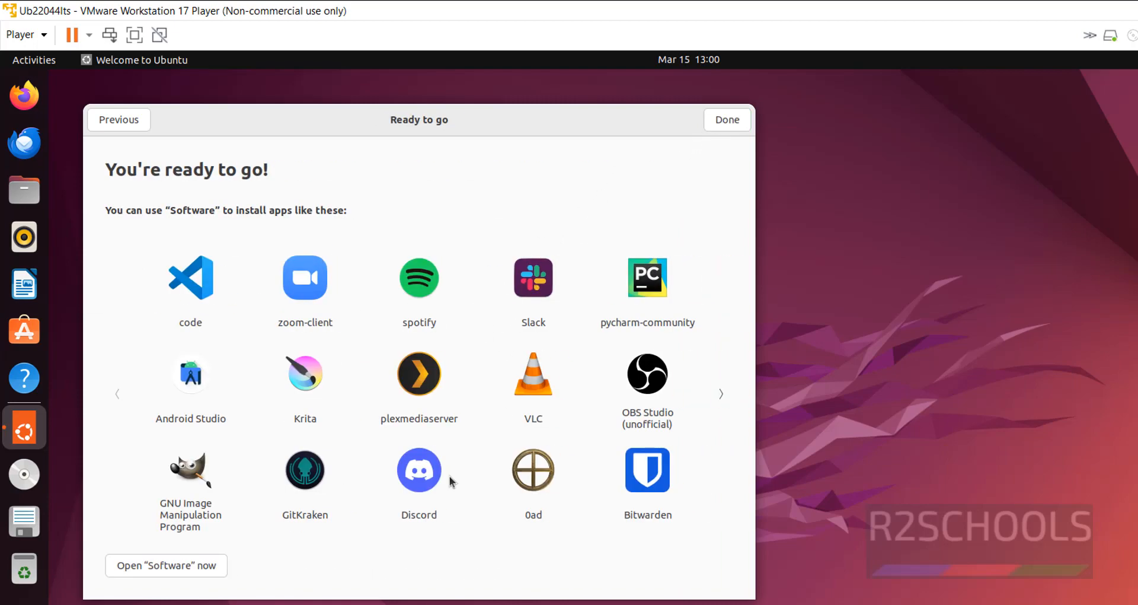
{"action": "left_click", "coordinate": [728, 121]}
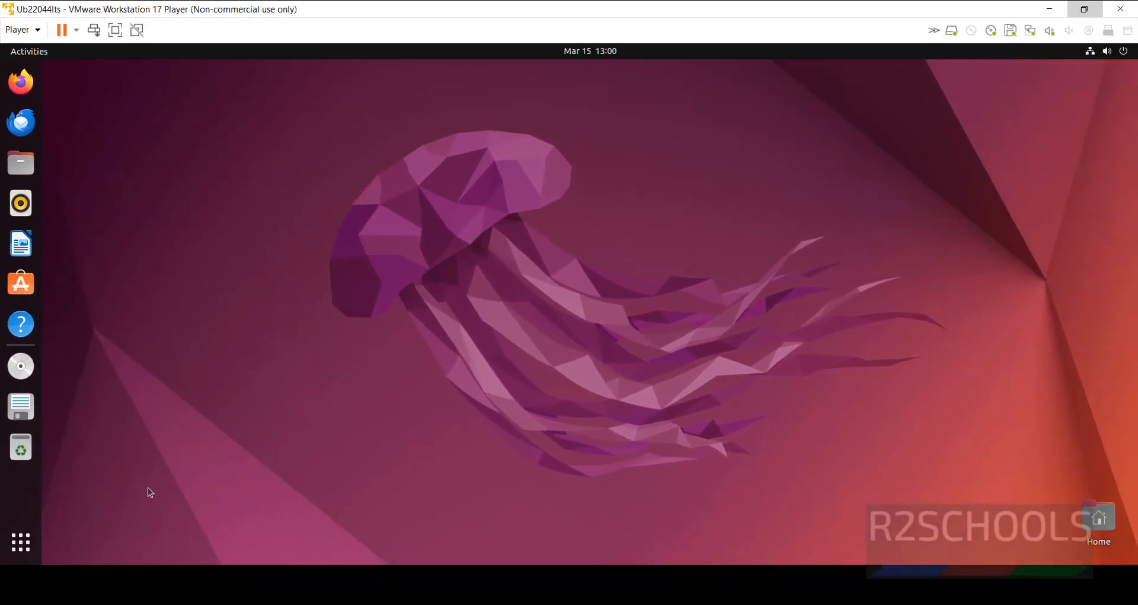
Step: Launch Terminal and set its profile to a custom Monospace font at size 14
{"action": "left_click", "coordinate": [20, 541]}
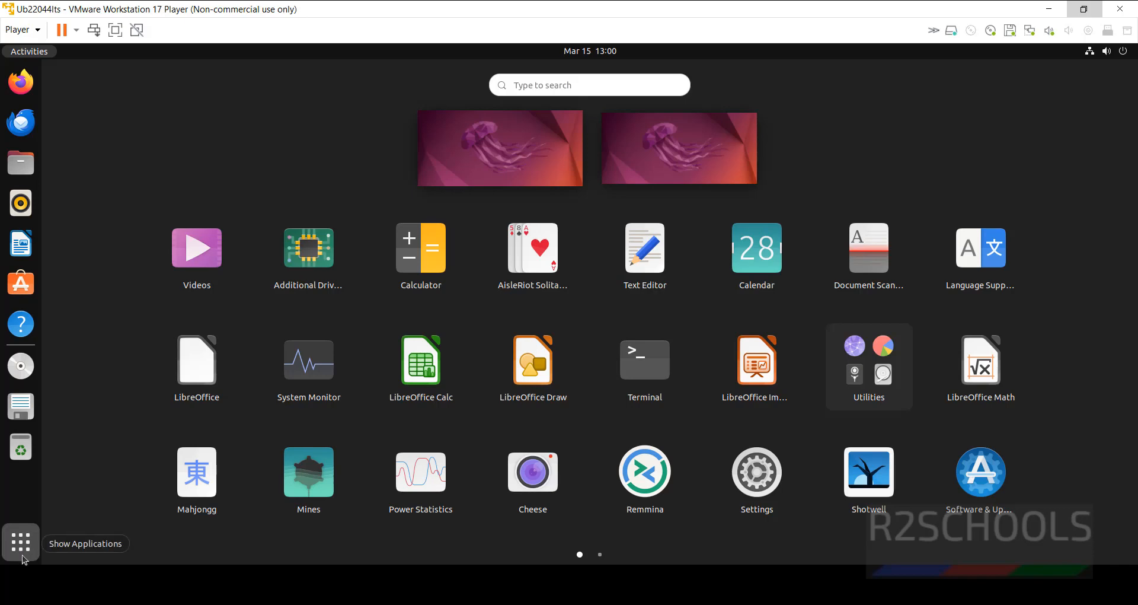
{"action": "left_click", "coordinate": [756, 385]}
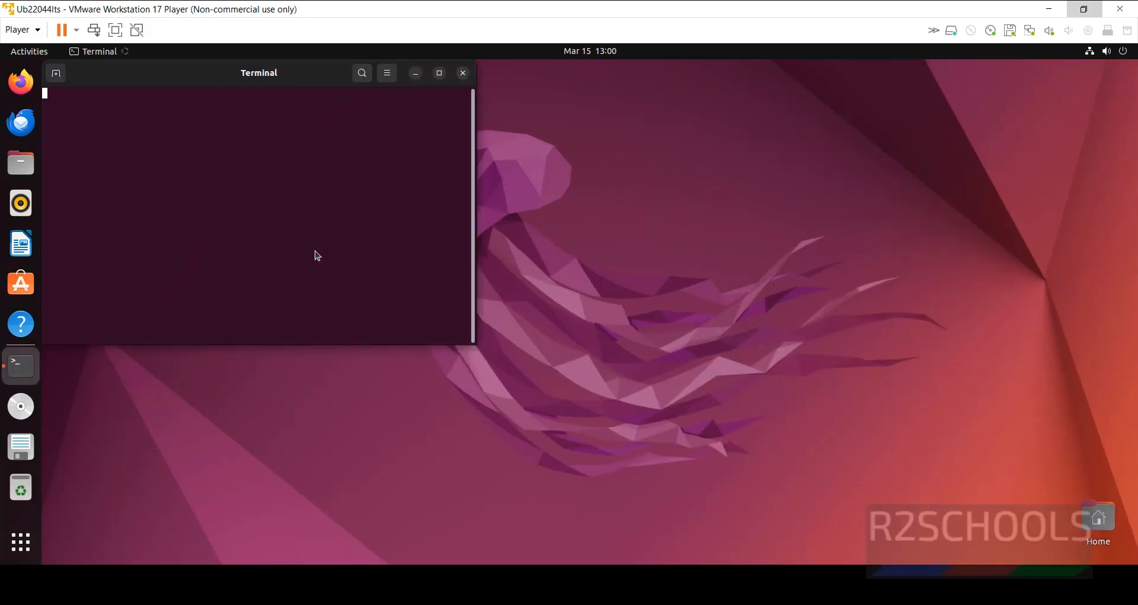
{"action": "left_click", "coordinate": [388, 73]}
{"action": "left_click", "coordinate": [379, 203]}
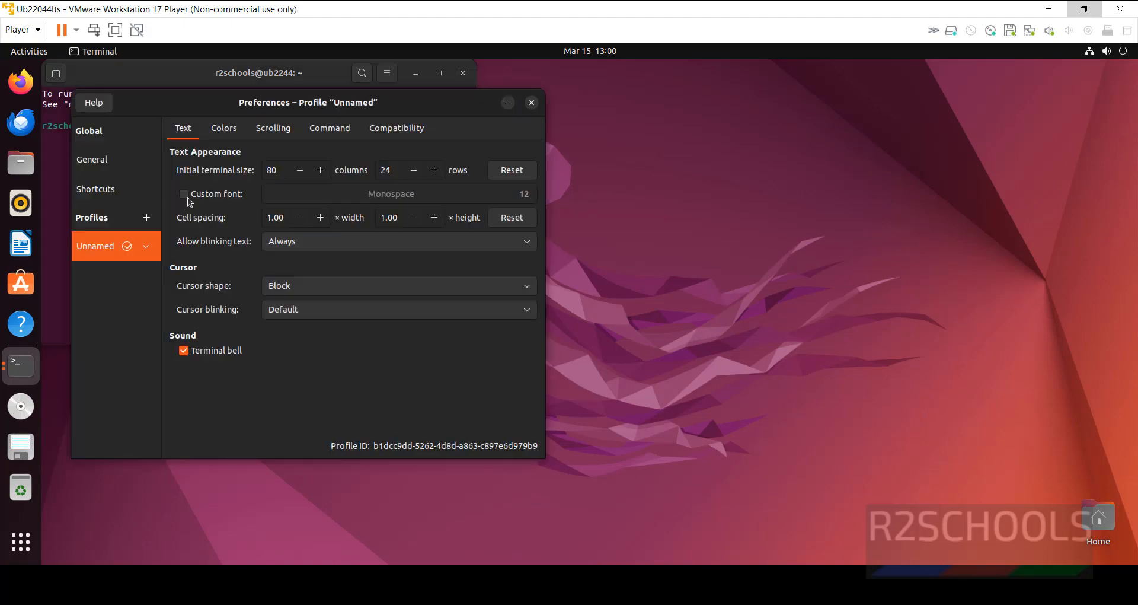
{"action": "left_click", "coordinate": [200, 199]}
{"action": "left_click", "coordinate": [468, 201]}
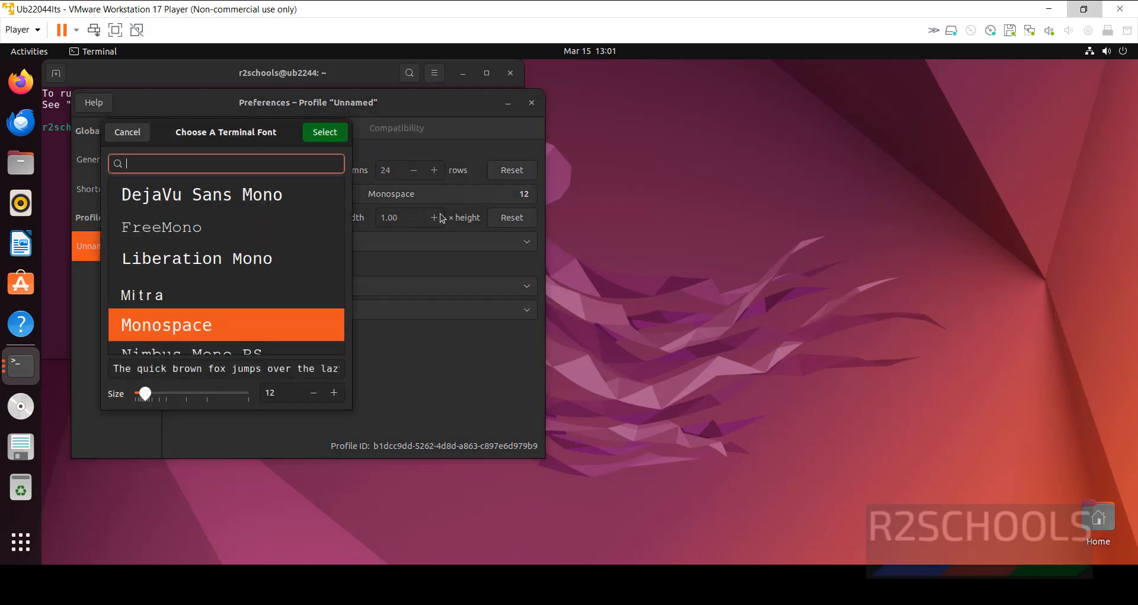
{"action": "left_click", "coordinate": [335, 393]}
{"action": "left_click", "coordinate": [335, 394]}
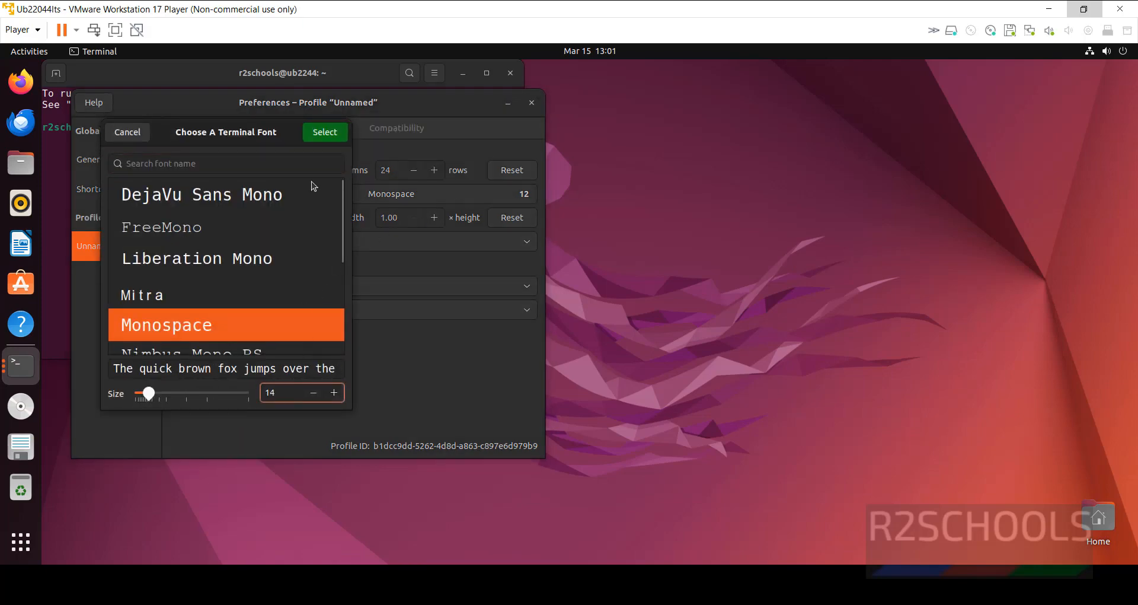
{"action": "left_click", "coordinate": [324, 132]}
{"action": "left_click", "coordinate": [533, 103]}
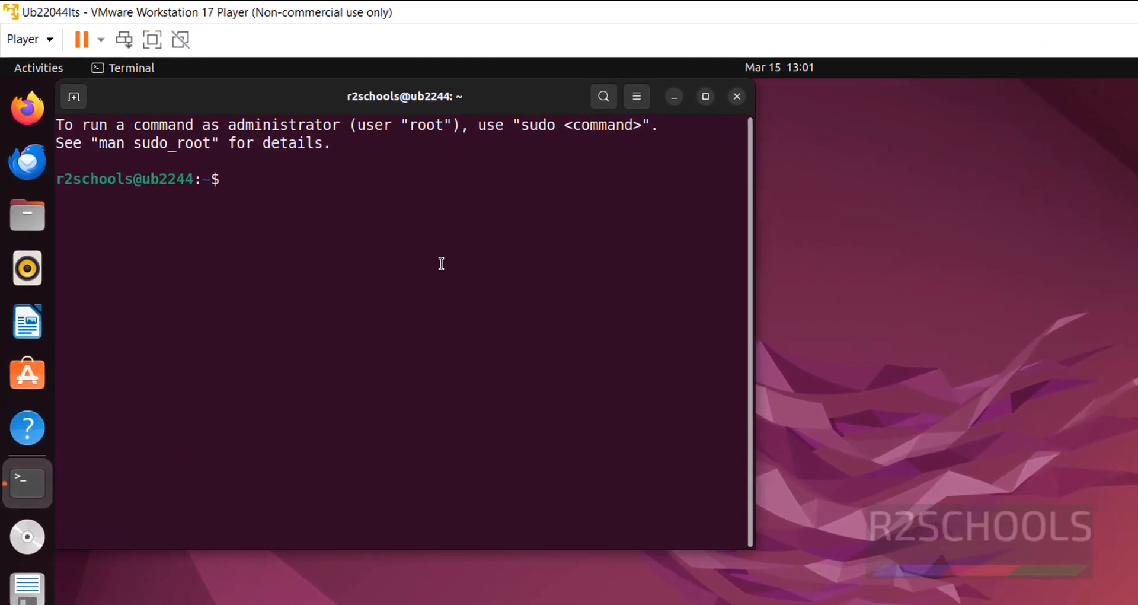
Step: Run more /etc/os-release, postponing the Software Updater prompt with Remind Me Later
{"action": "type", "text": "more /etc/"}
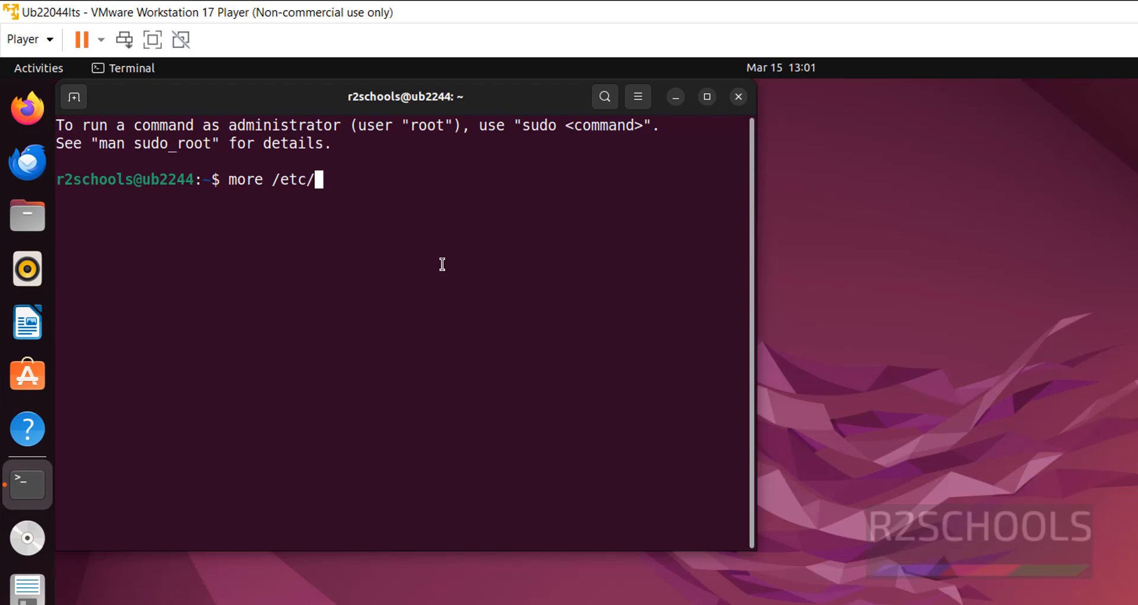
{"action": "type", "text": "os-re"}
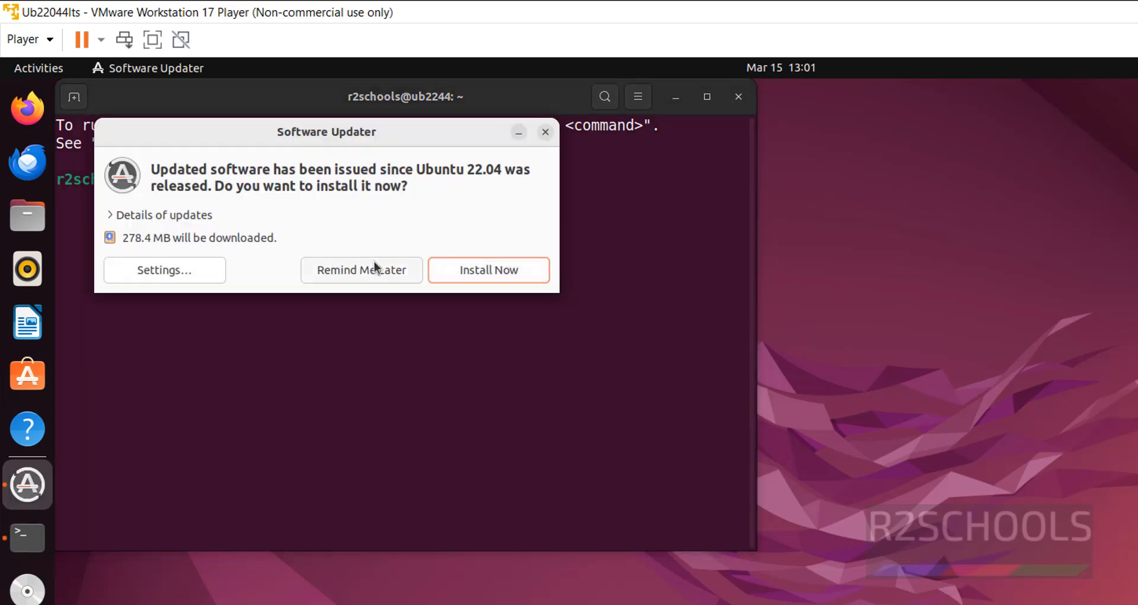
{"action": "left_click", "coordinate": [377, 267]}
{"action": "type", "text": "lease"}
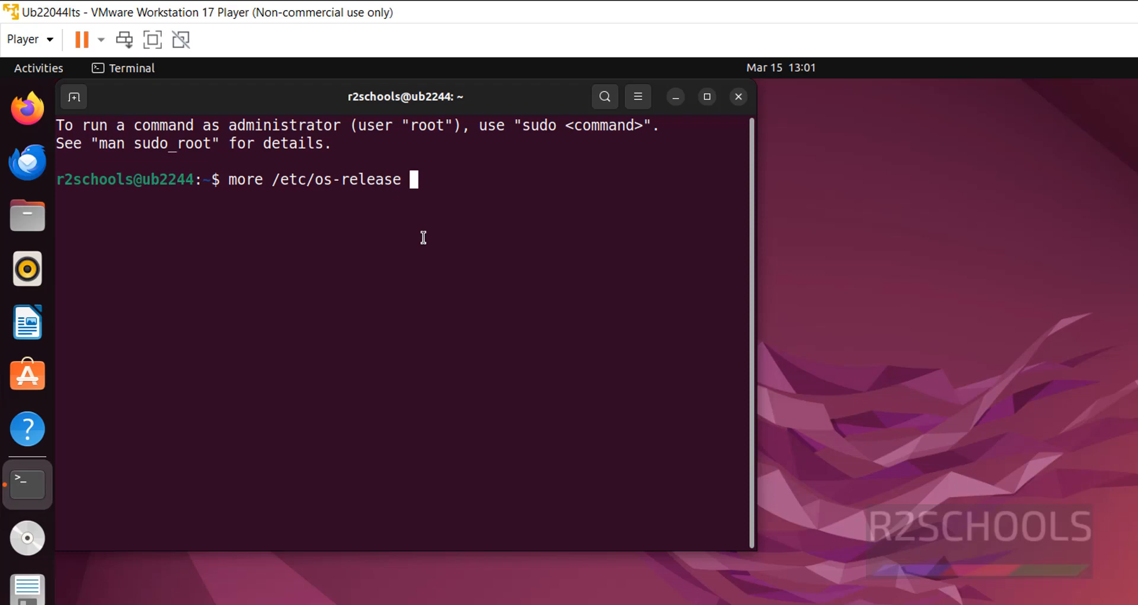
{"action": "key", "text": "Return"}
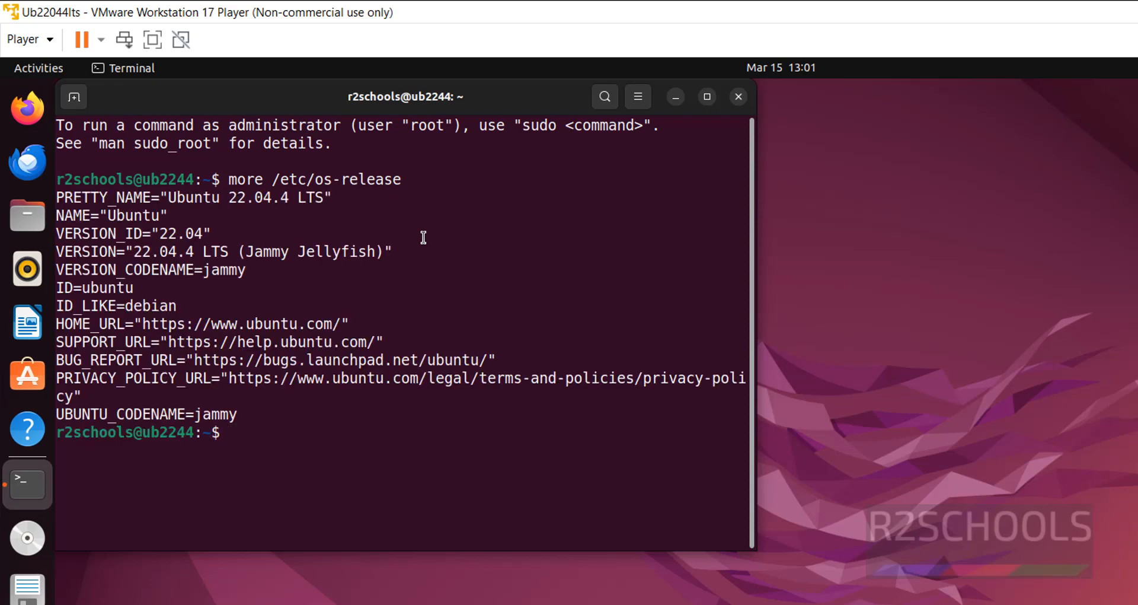
Step: Highlight the Ubuntu 22.04.4 LTS version in the os-release output
{"action": "left_click_drag", "start_coordinate": [167, 198], "coordinate": [325, 199]}
{"action": "left_click", "coordinate": [363, 304]}
{"action": "type", "text": "ifconfig"}
Step: Run ifconfig and copy the suggested sudo apt install net-tools command
{"action": "key", "text": "Return"}
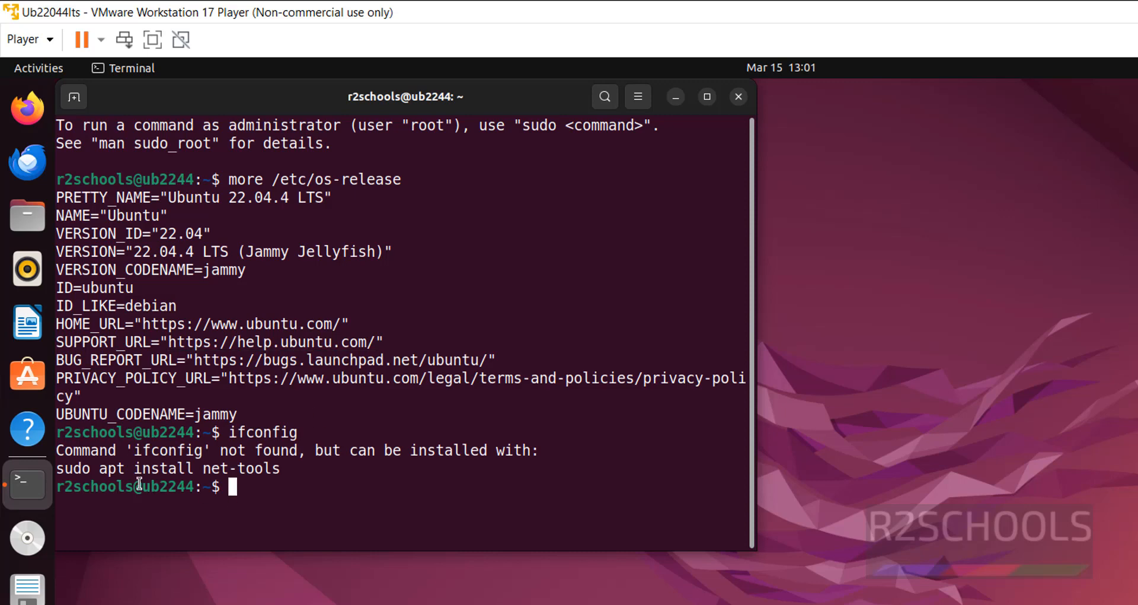
{"action": "left_click_drag", "start_coordinate": [68, 472], "coordinate": [279, 473]}
{"action": "right_click", "coordinate": [278, 473]}
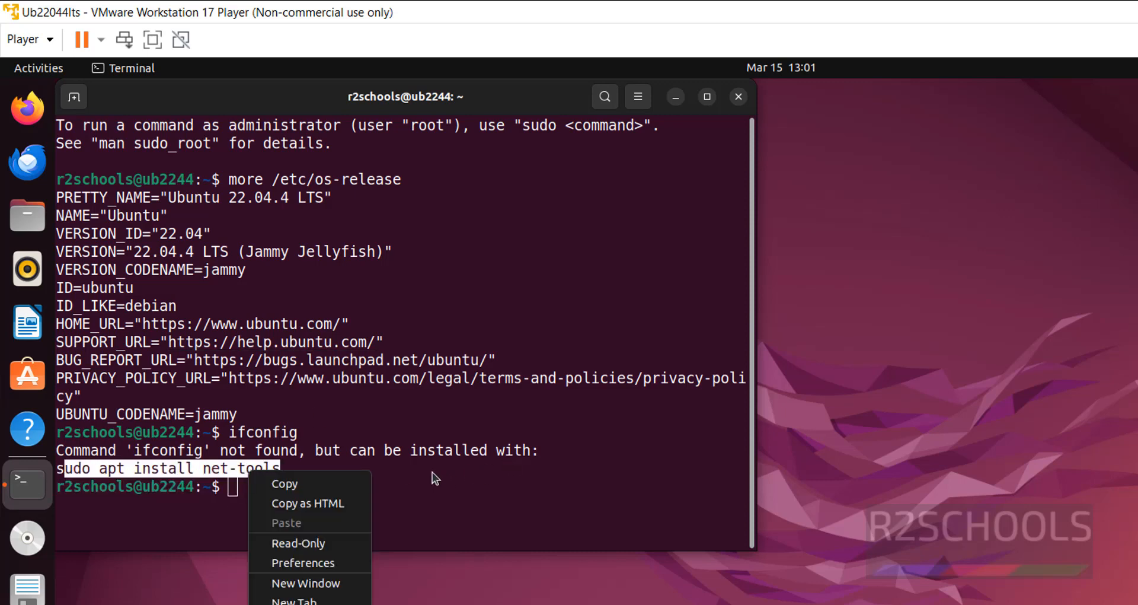
{"action": "left_click", "coordinate": [281, 461]}
{"action": "left_click_drag", "start_coordinate": [56, 469], "coordinate": [283, 470]}
{"action": "key", "text": "ctrl+c"}
{"action": "right_click", "coordinate": [246, 475]}
{"action": "key", "text": "Escape"}
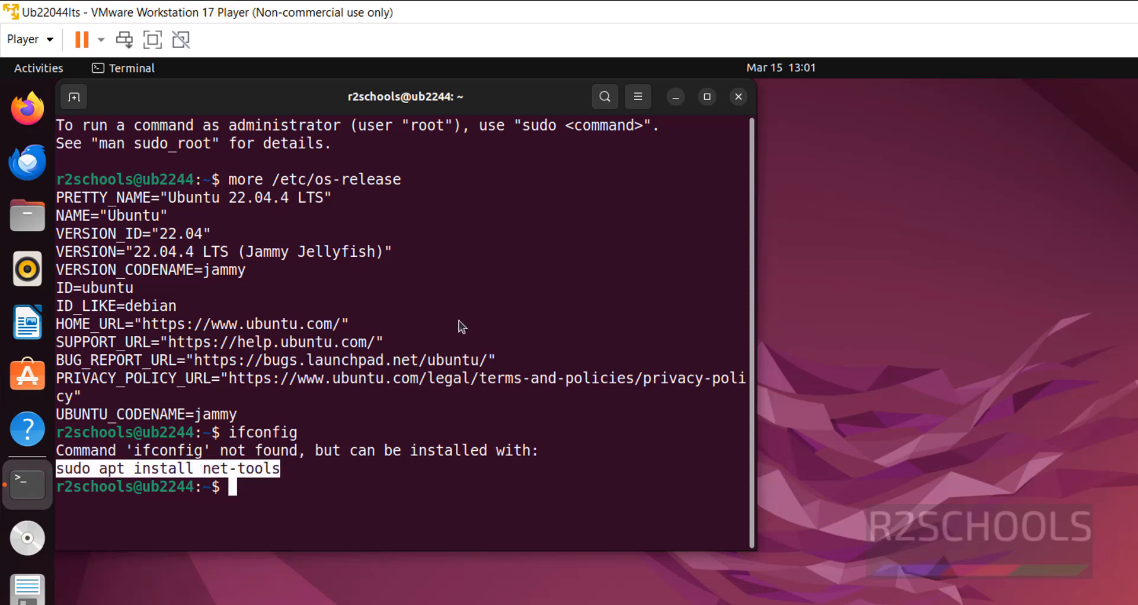
Step: Paste and run the net-tools install command, submitting the sudo password
{"action": "right_click", "coordinate": [460, 322]}
{"action": "left_click", "coordinate": [507, 374]}
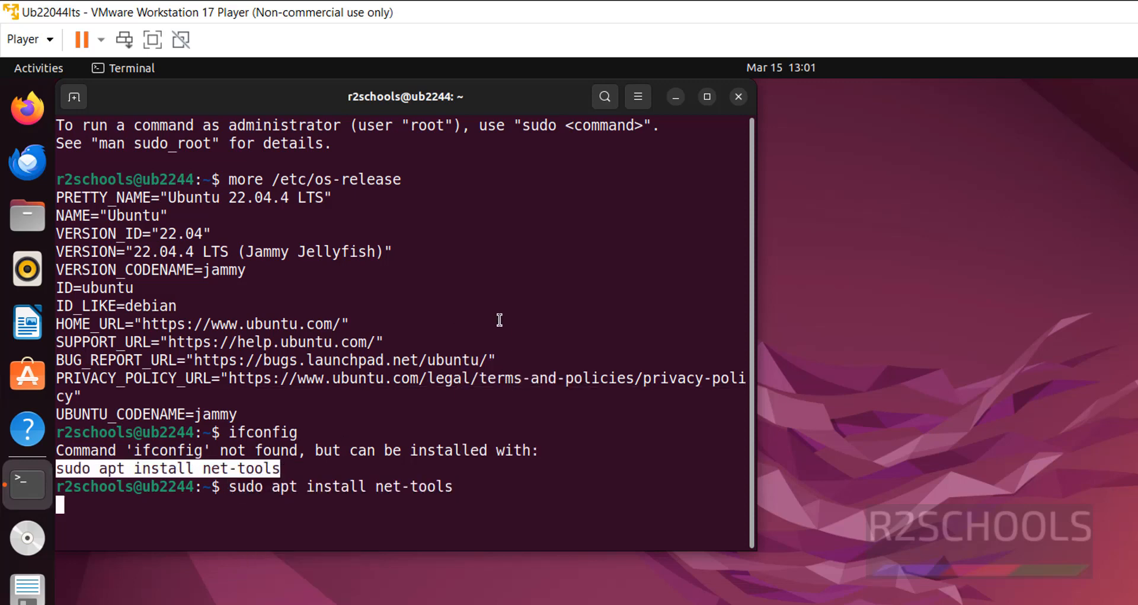
{"action": "key", "text": "Return"}
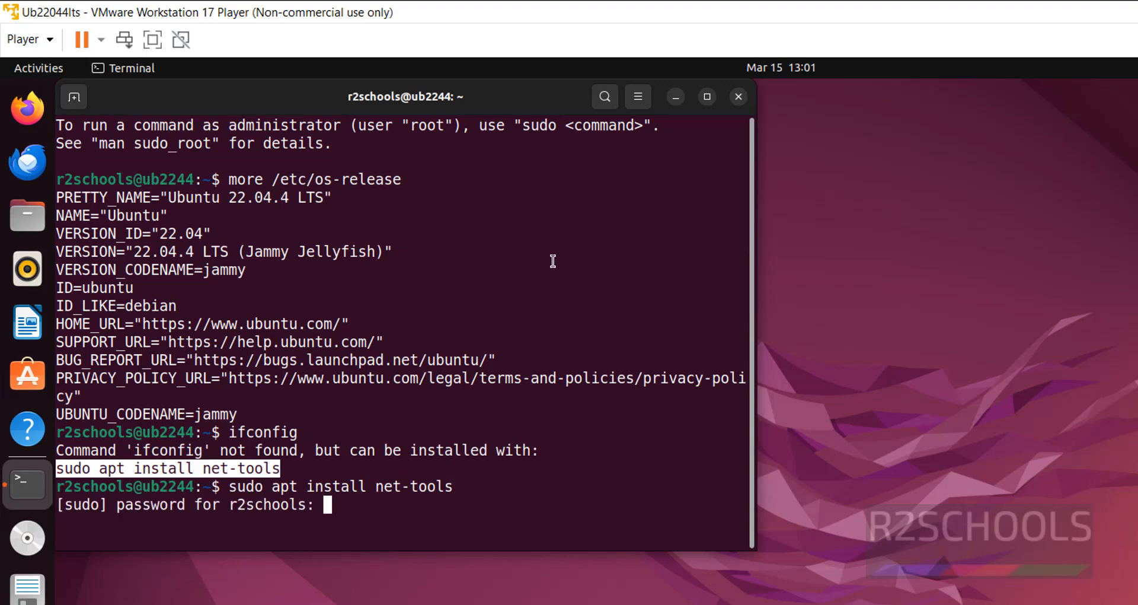
{"action": "key", "text": "Return"}
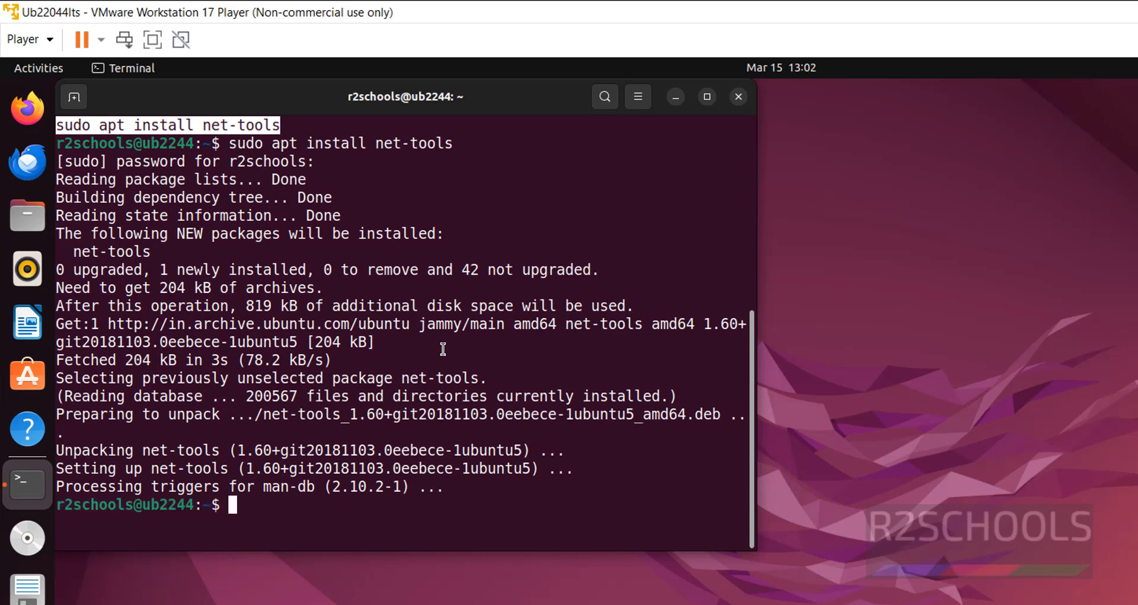
Step: Rerun ifconfig and select the IP address 192.168.129.145
{"action": "key", "text": "Up"}
{"action": "key", "text": "Up"}
{"action": "key", "text": "Return"}
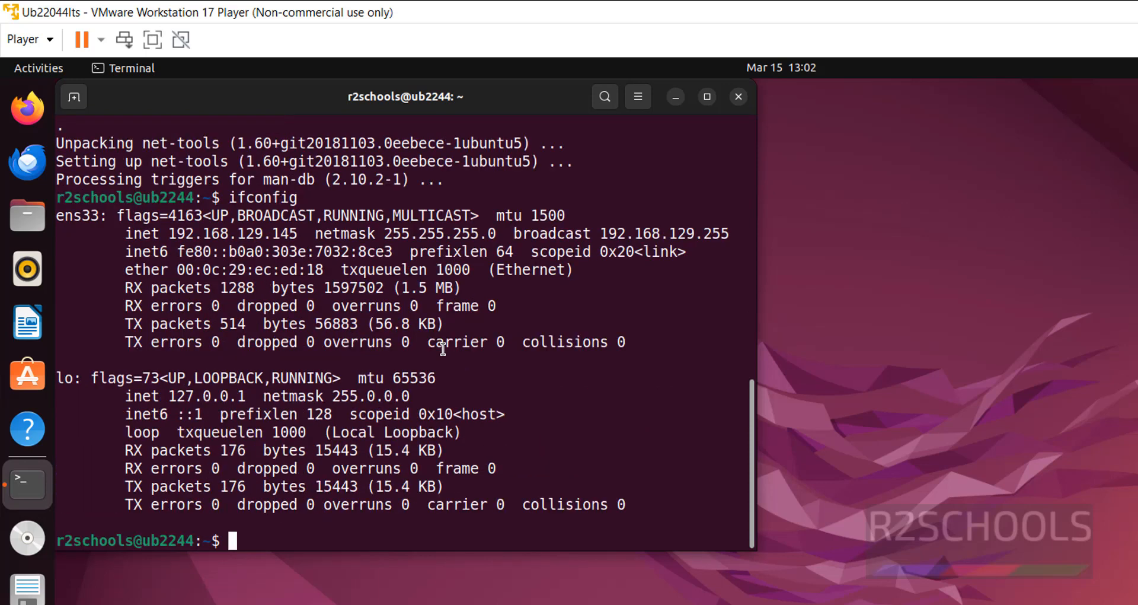
{"action": "double_click", "coordinate": [249, 235]}
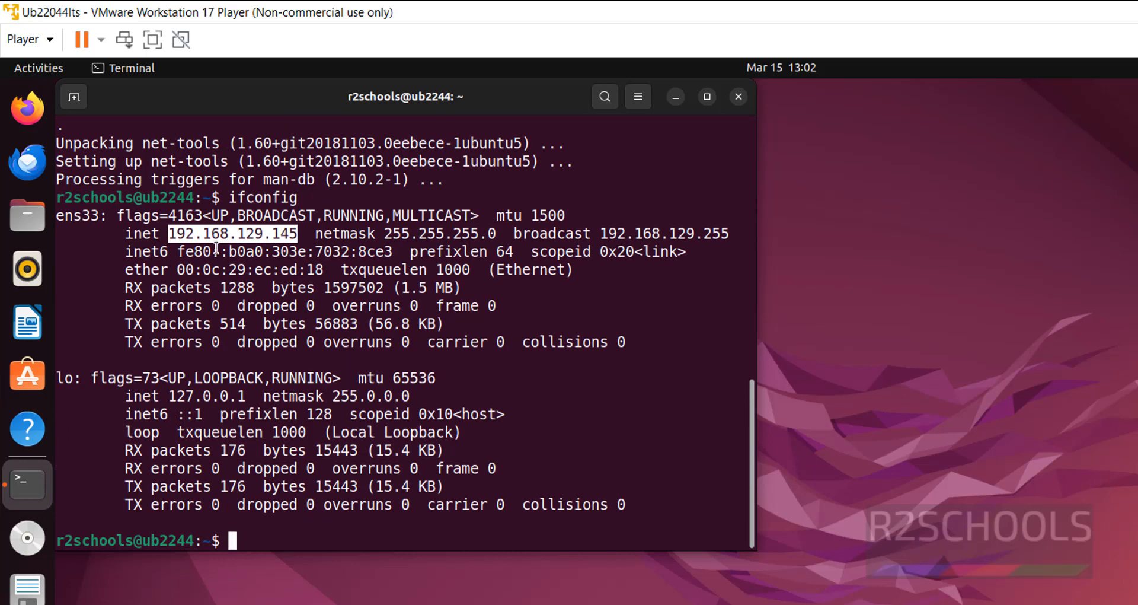